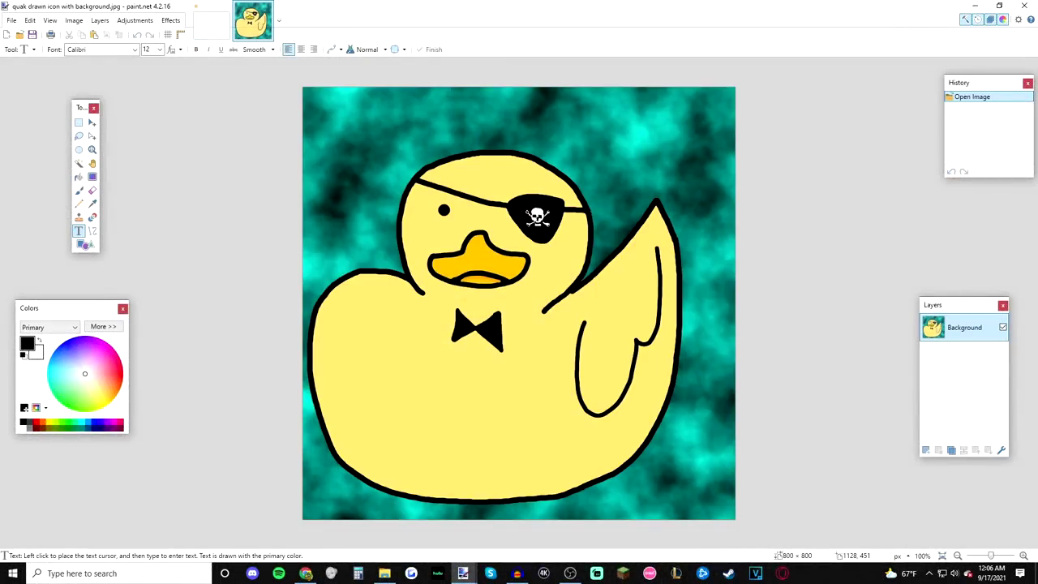
# Step: Examine the duck icon's beak, outlines and overall shape up close and at normal size
pyautogui.hotkey('alt', 'Tab')
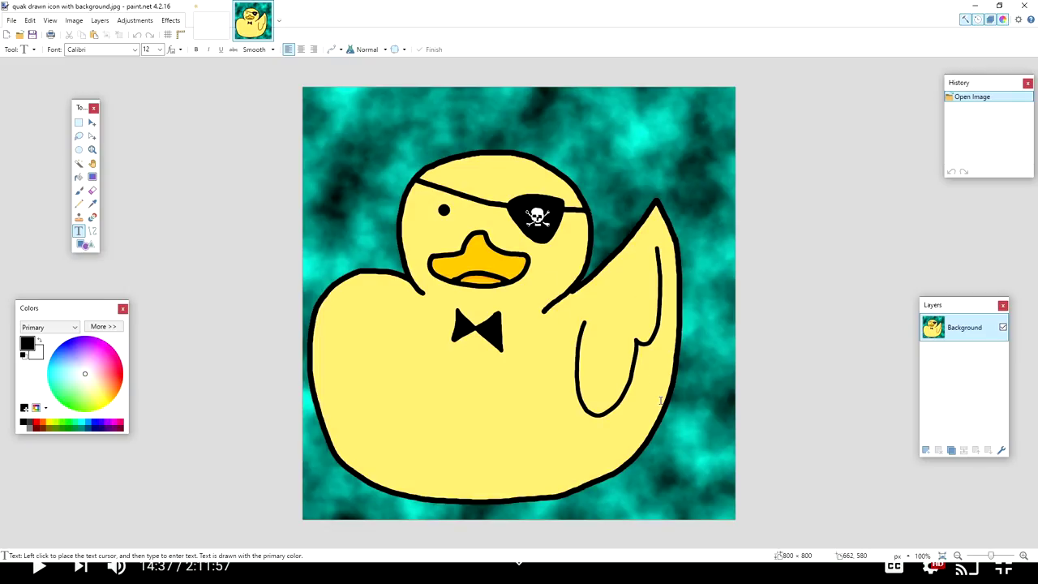
pyautogui.click(92, 150)
pyautogui.click(464, 259)
pyautogui.click(466, 262)
pyautogui.click(479, 275)
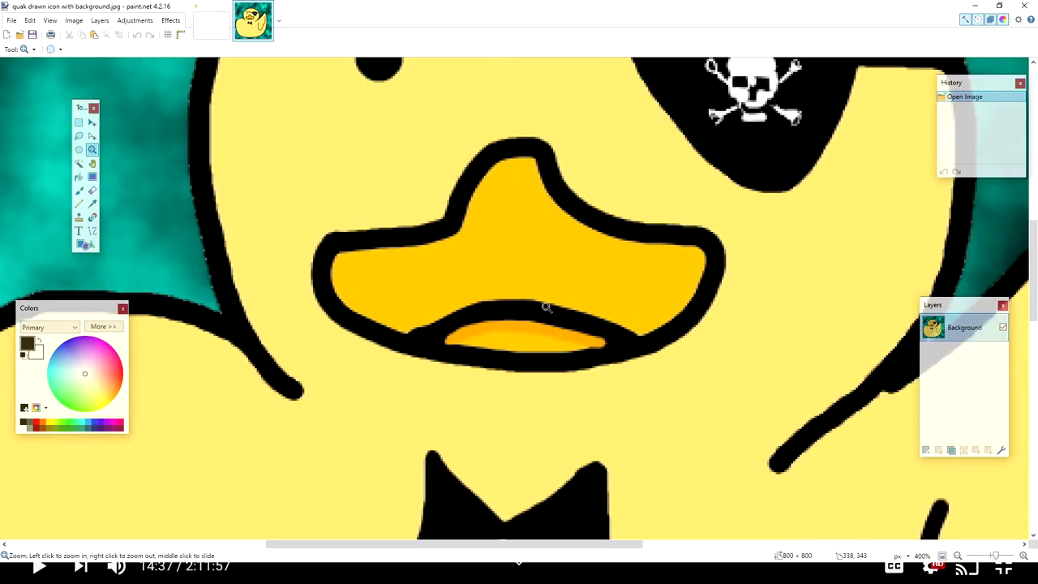
pyautogui.scroll(-4, 583, 274)
pyautogui.scroll(2, 530, 289)
pyautogui.scroll(-1, 688, 284)
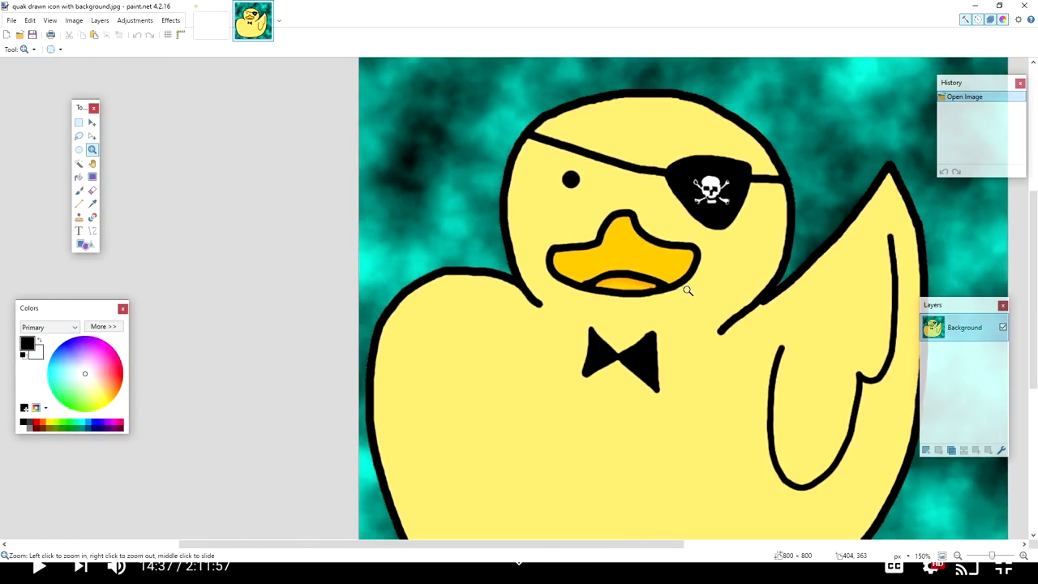
pyautogui.click(688, 290)
pyautogui.click(675, 284)
pyautogui.click(664, 274)
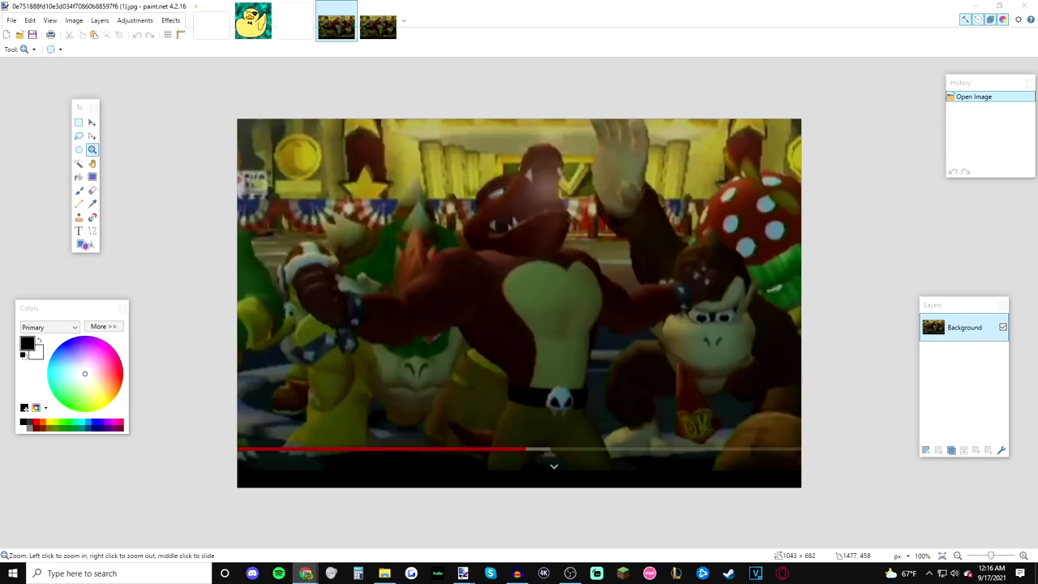
pyautogui.click(276, 25)
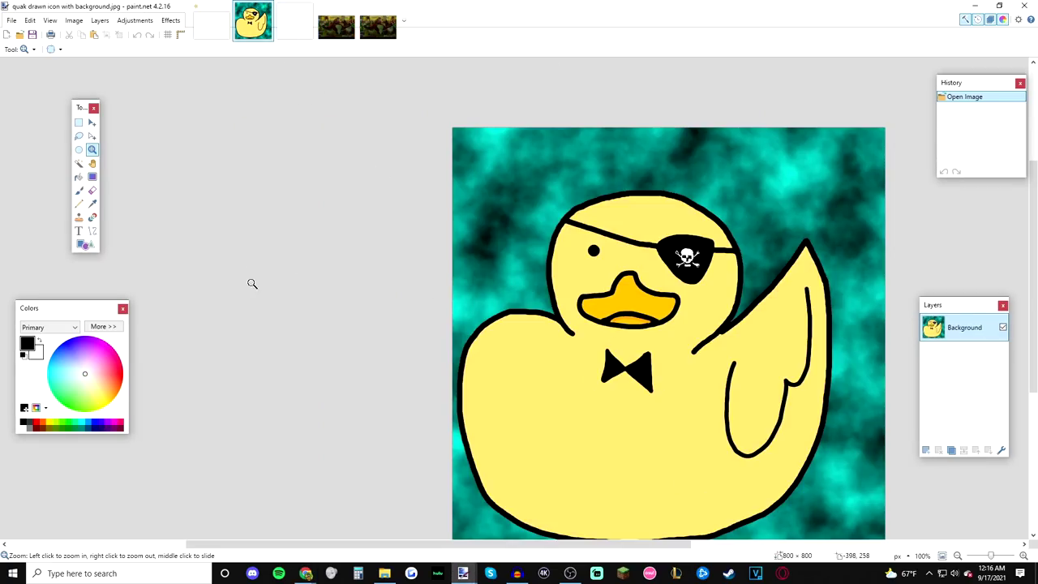
pyautogui.hscroll(3, 508, 438)
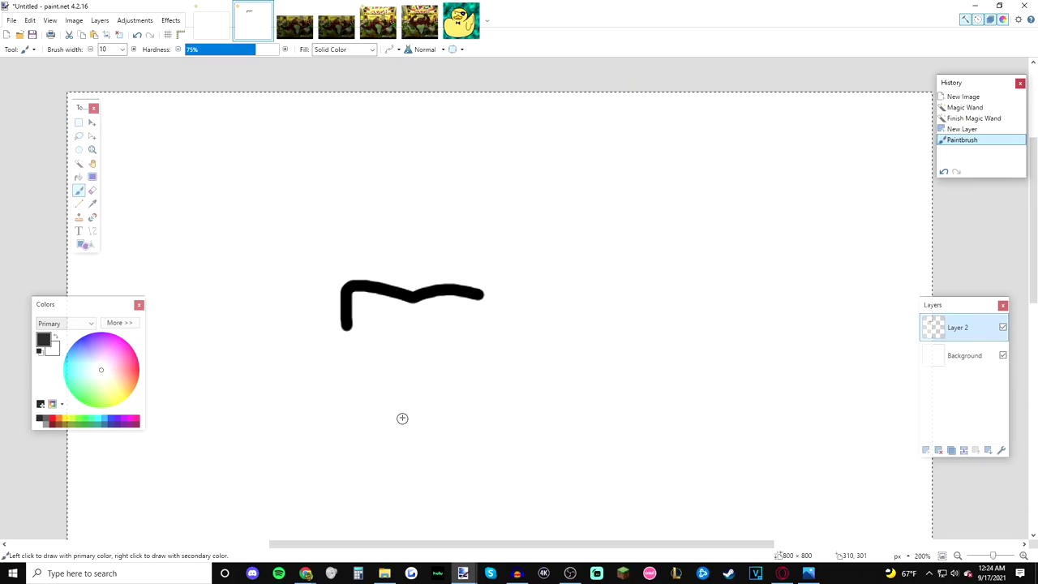
# Step: Check the MVP reference picture and add a 10-pixel black brush stroke for the jaw of the crocodile head on Layer 2
pyautogui.scroll(-2, 347, 337)
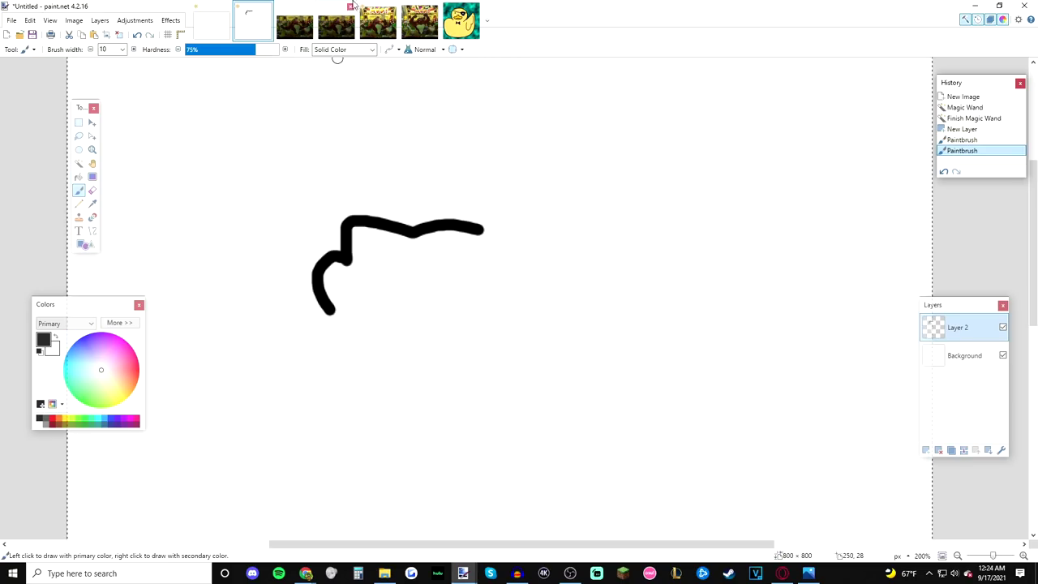
pyautogui.click(420, 22)
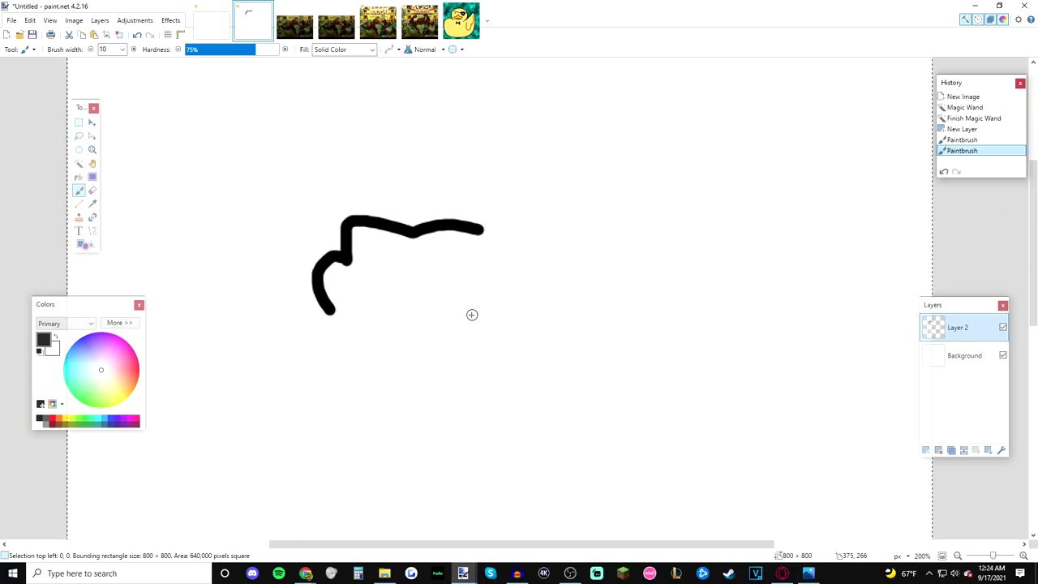
pyautogui.moveTo(471, 317)
pyautogui.mouseDown()
pyautogui.moveTo(501, 299)
pyautogui.moveTo(515, 270)
pyautogui.mouseUp()
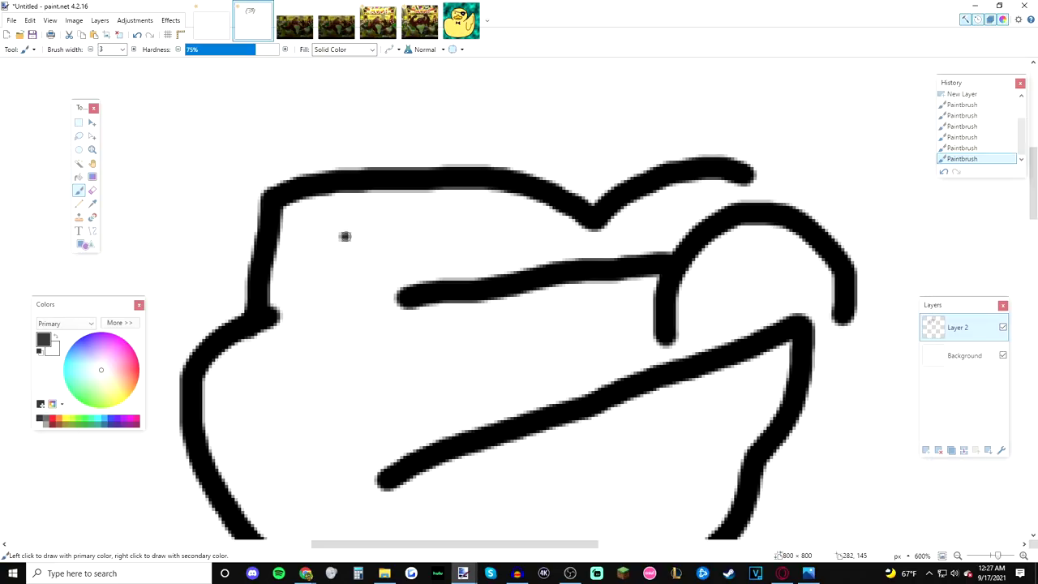
# Step: Draw the crocodile's eye above the snout line with a 3-pixel black brush: upper lid, slanted back edge and pupil dot
pyautogui.moveTo(346, 236)
pyautogui.mouseDown()
pyautogui.moveTo(405, 241)
pyautogui.moveTo(492, 276)
pyautogui.mouseUp()
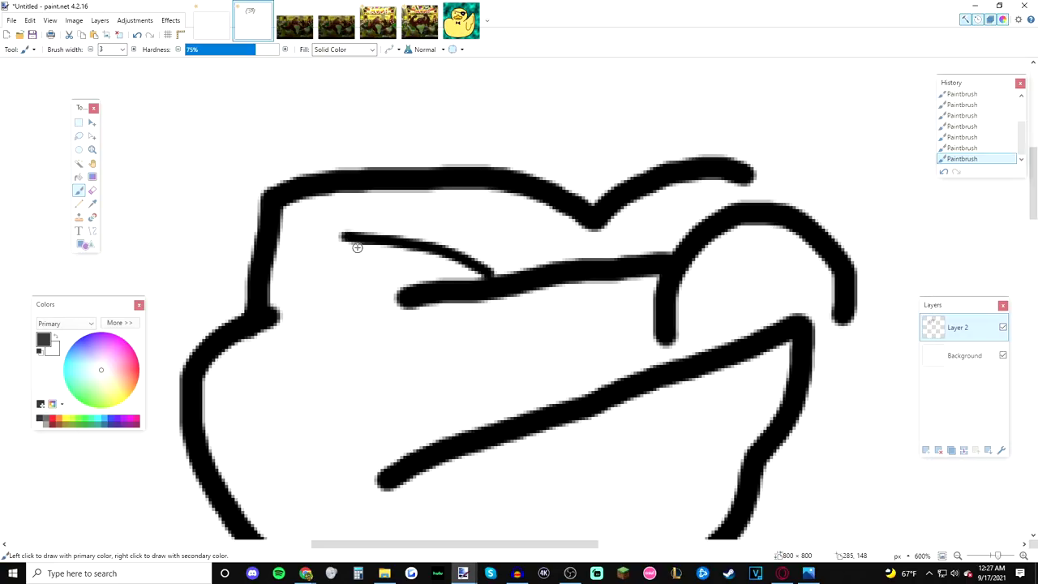
pyautogui.moveTo(340, 235)
pyautogui.mouseDown()
pyautogui.moveTo(354, 267)
pyautogui.moveTo(406, 304)
pyautogui.mouseUp()
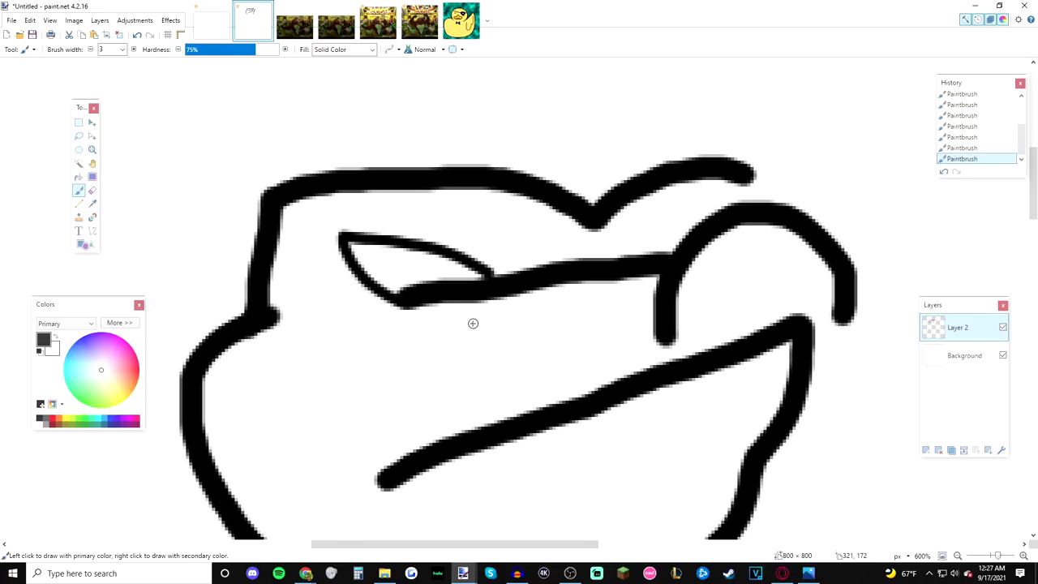
pyautogui.scroll(-2, 528, 339)
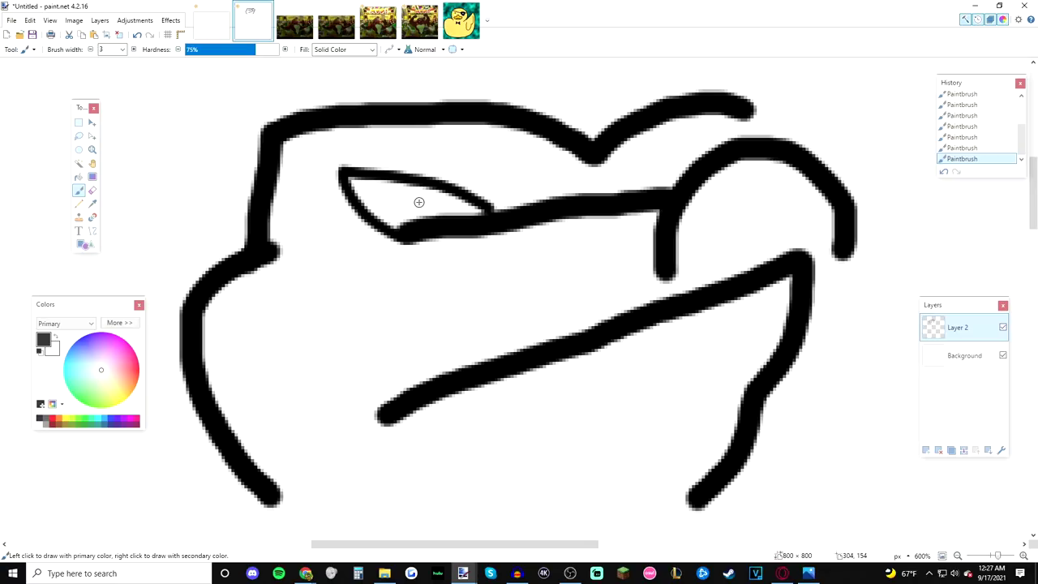
pyautogui.moveTo(418, 201); pyautogui.dragTo(419, 200)
# Step: Inspect the crocodile head line drawing and its eye at several magnifications
pyautogui.click(92, 149)
pyautogui.rightClick(576, 285)
pyautogui.rightClick(575, 285)
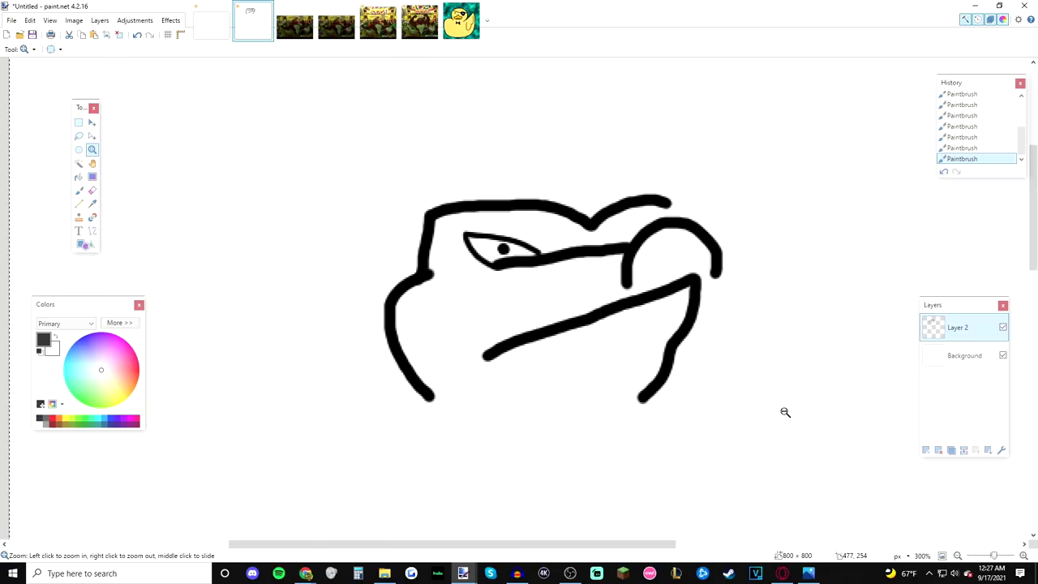
pyautogui.rightClick(786, 413)
pyautogui.click(817, 422)
pyautogui.click(817, 421)
pyautogui.click(818, 422)
pyautogui.moveTo(537, 542); pyautogui.dragTo(575, 544)
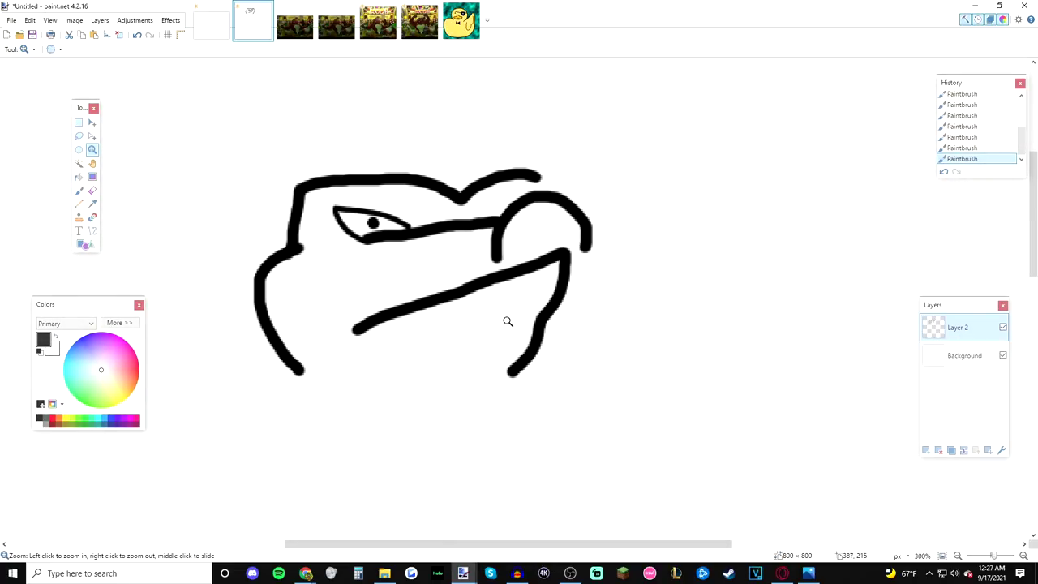
pyautogui.scroll(6, 508, 322)
pyautogui.scroll(-4, 232, 241)
pyautogui.moveTo(509, 545); pyautogui.dragTo(461, 551)
pyautogui.click(491, 276)
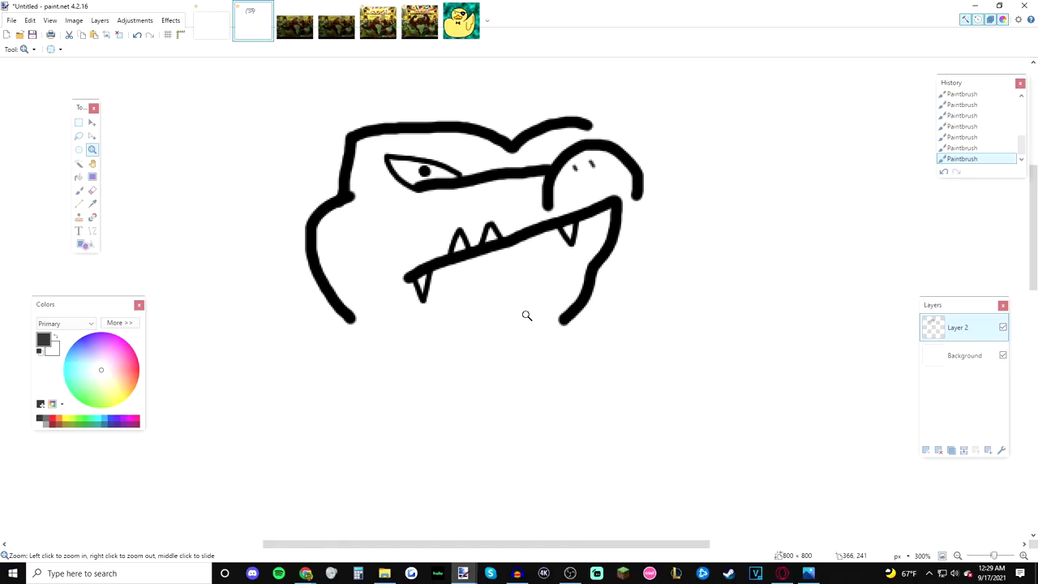
# Step: Compare the drawn crocodile head, including its teeth and nostrils, with the crocodile in the MVP reference picture
pyautogui.scroll(-1, 532, 321)
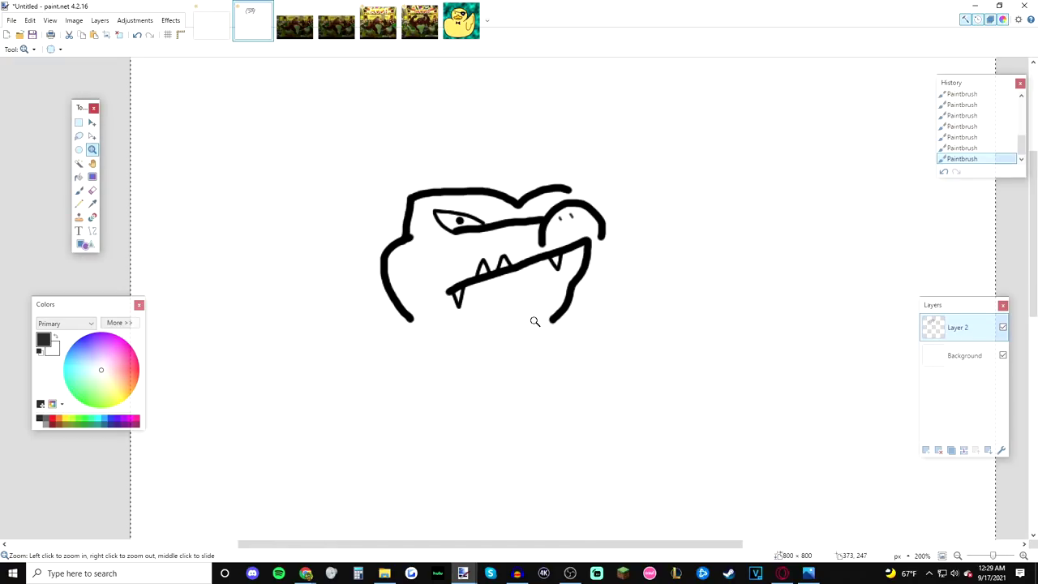
pyautogui.click(421, 29)
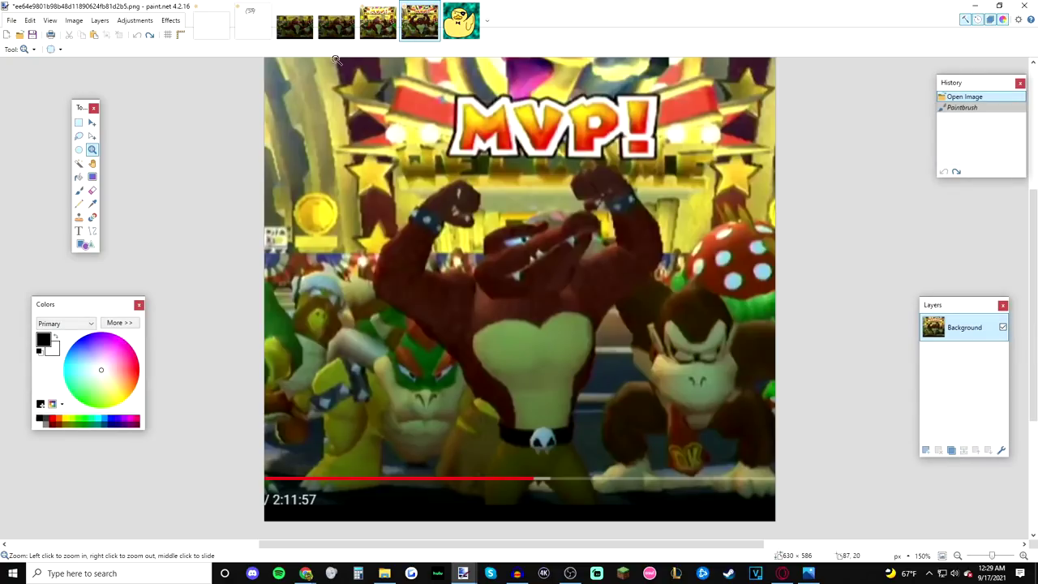
pyautogui.click(253, 22)
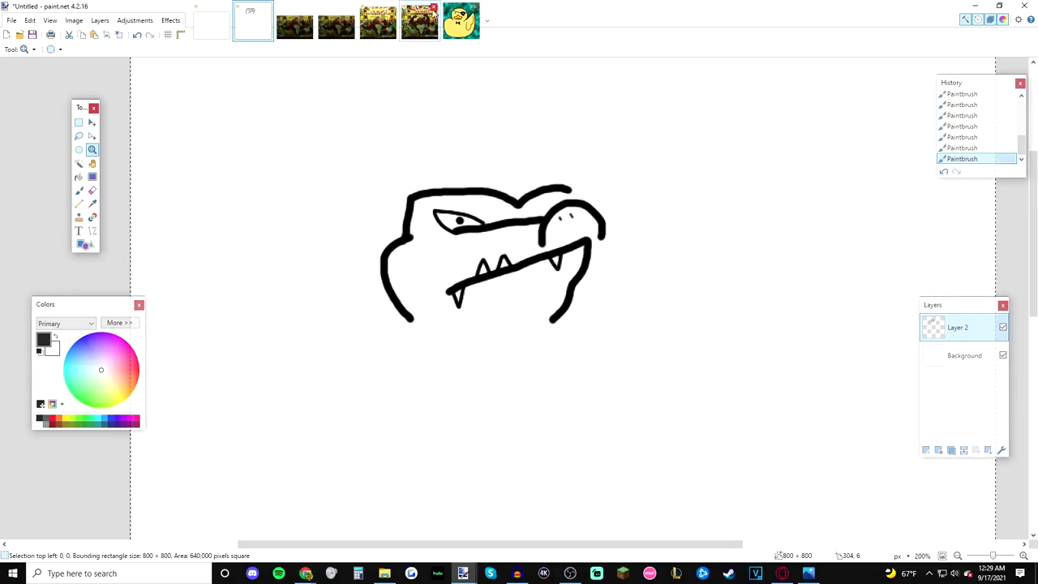
pyautogui.click(419, 22)
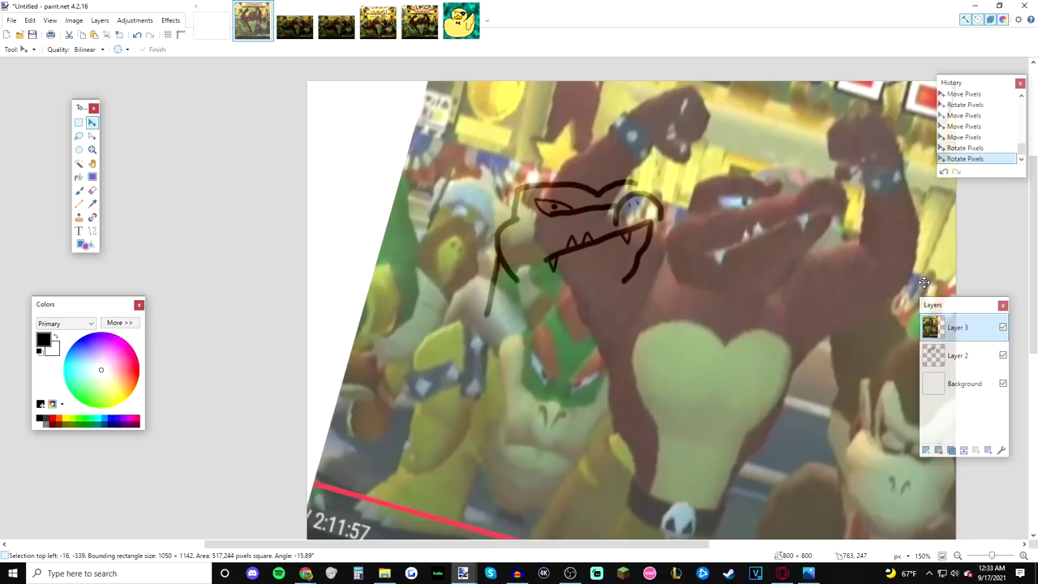
# Step: Shift the semi-transparent reference picture on Layer 3 horizontally beside the drawn head and check the duck icon
pyautogui.moveTo(925, 282); pyautogui.dragTo(892, 283)
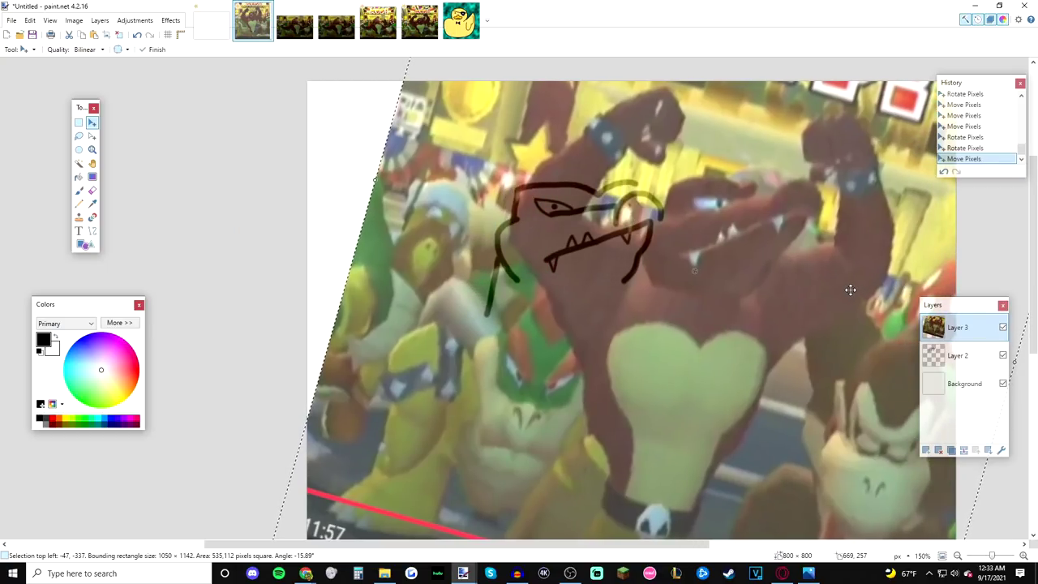
pyautogui.moveTo(846, 269); pyautogui.dragTo(861, 268)
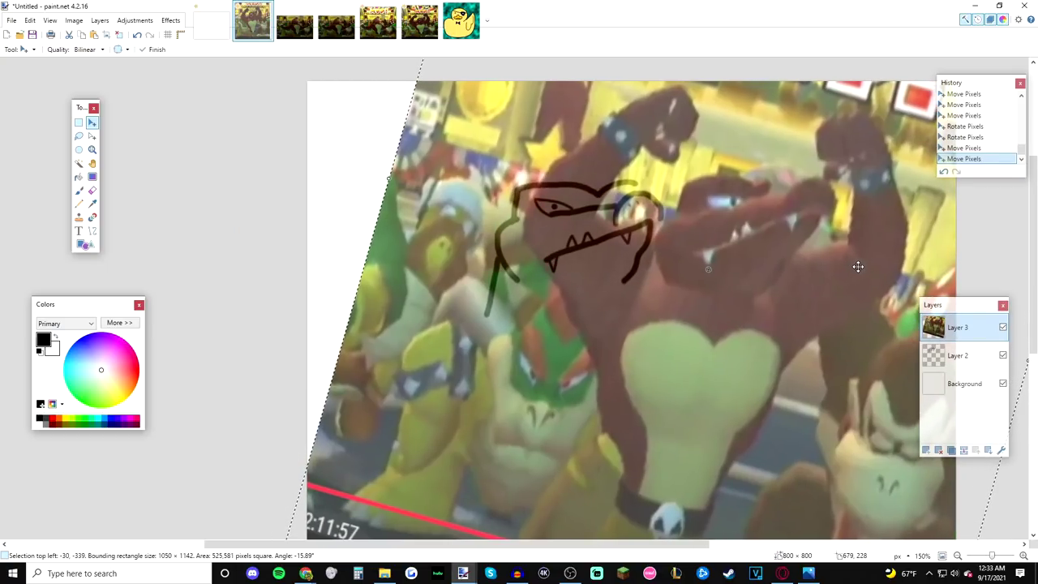
pyautogui.click(461, 20)
pyautogui.rightClick(617, 329)
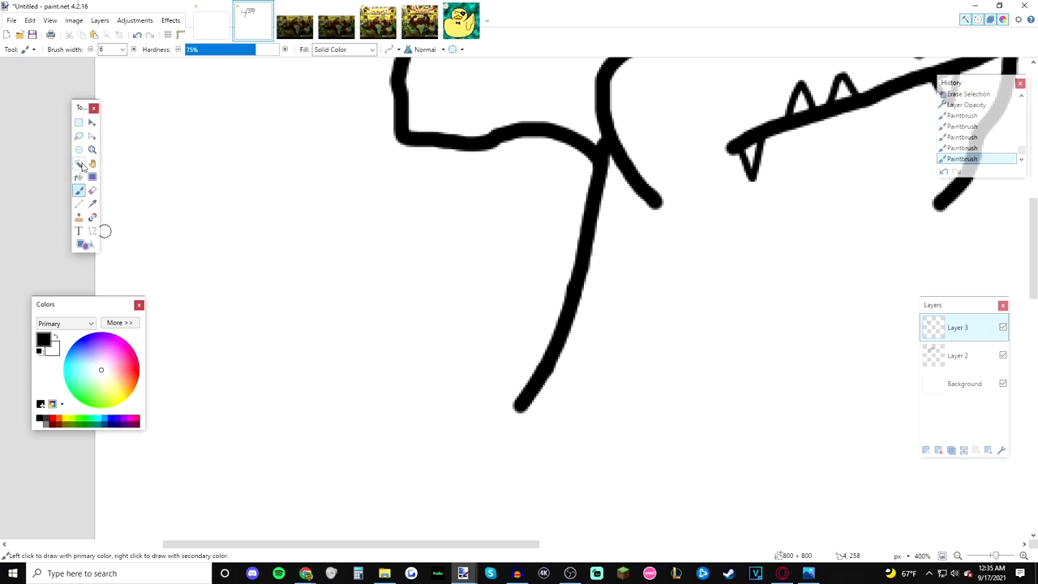
# Step: Examine the started shoulder and arm outline beside the crocodile head, both as a whole and up close
pyautogui.click(91, 149)
pyautogui.rightClick(665, 316)
pyautogui.rightClick(688, 323)
pyautogui.rightClick(714, 333)
pyautogui.scroll(-2, 812, 395)
pyautogui.scroll(2, 805, 397)
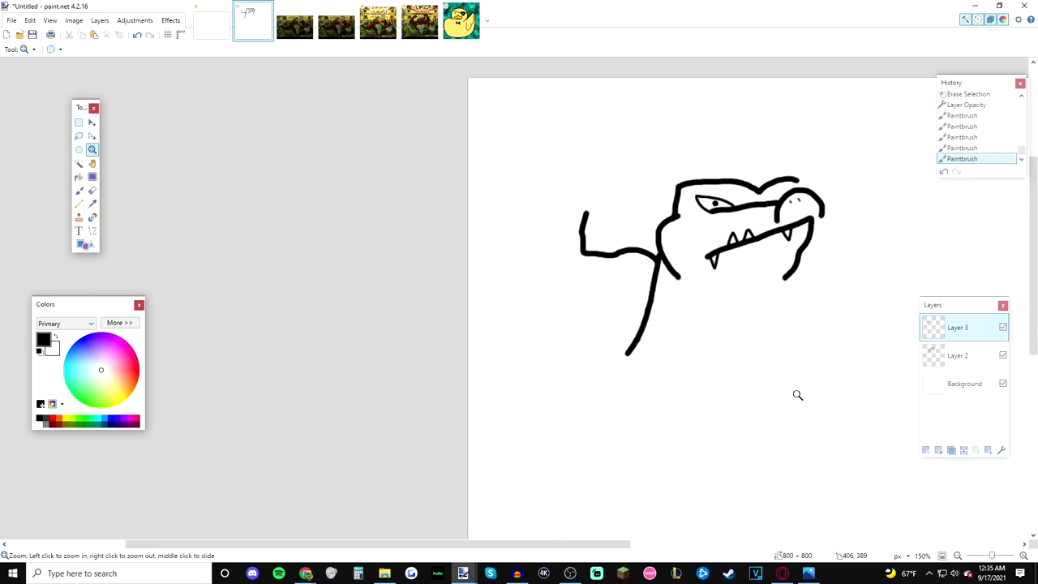
pyautogui.rightClick(769, 367)
pyautogui.doubleClick(834, 390)
pyautogui.click(832, 385)
pyautogui.click(350, 295)
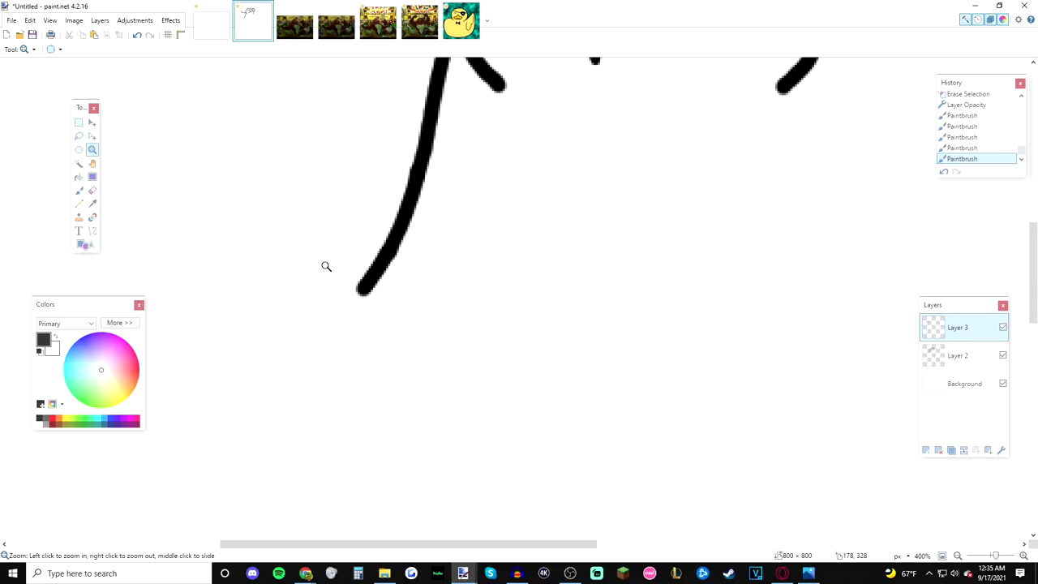
pyautogui.rightClick(343, 280)
pyautogui.click(212, 262)
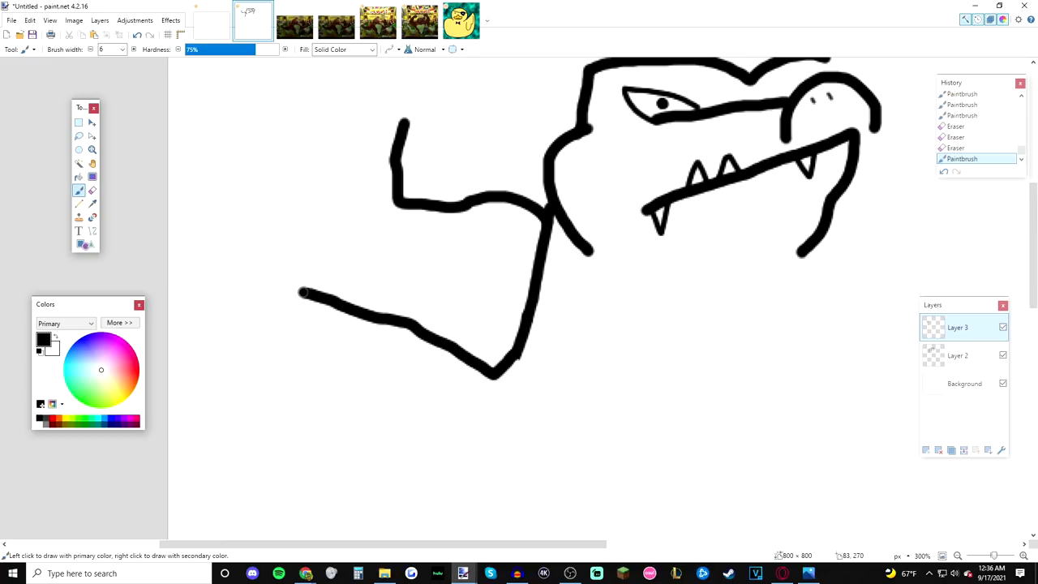
# Step: Try to extend the underside of the raised arm outward to the elbow with a 6-pixel black brush stroke
pyautogui.moveTo(301, 290); pyautogui.dragTo(226, 283)
pyautogui.scroll(2, 294, 385)
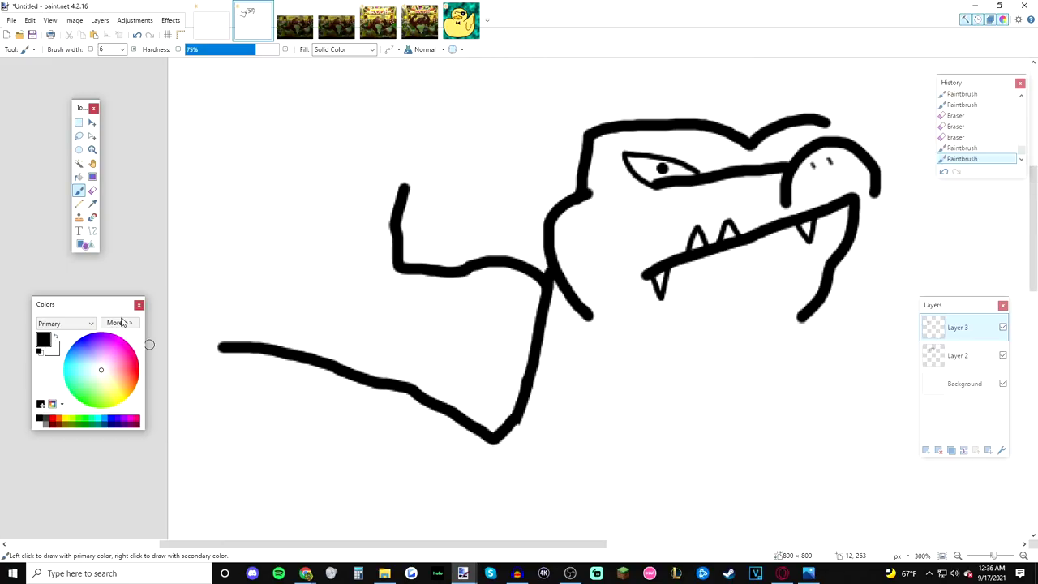
pyautogui.click(137, 35)
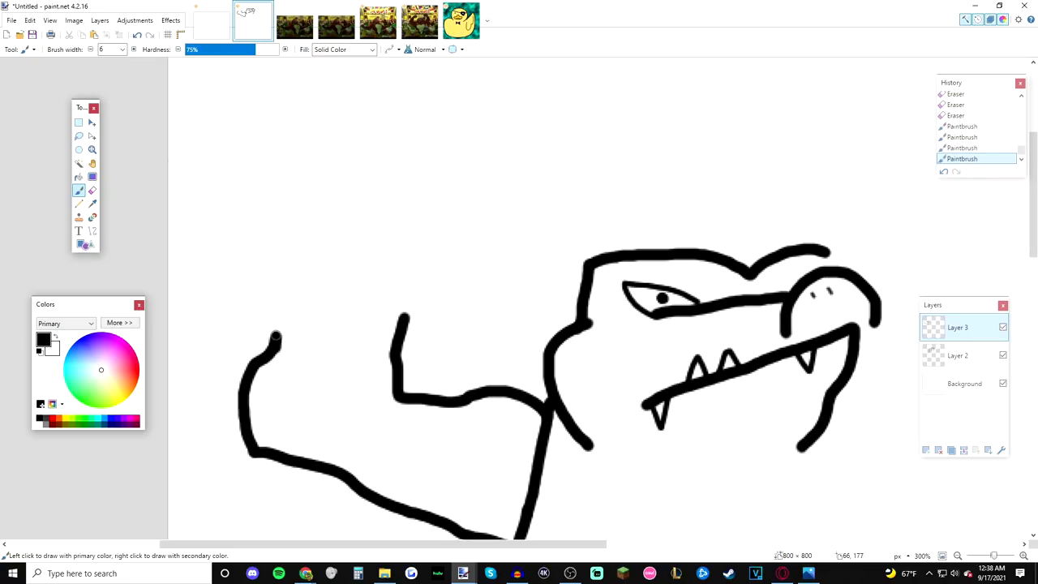
# Step: Draw the forearm's outer edge from the elbow up to the wrist with a 6-pixel black brush and undo a stray inner-edge mark
pyautogui.moveTo(275, 336)
pyautogui.mouseDown()
pyautogui.moveTo(289, 300)
pyautogui.moveTo(350, 241)
pyautogui.mouseUp()
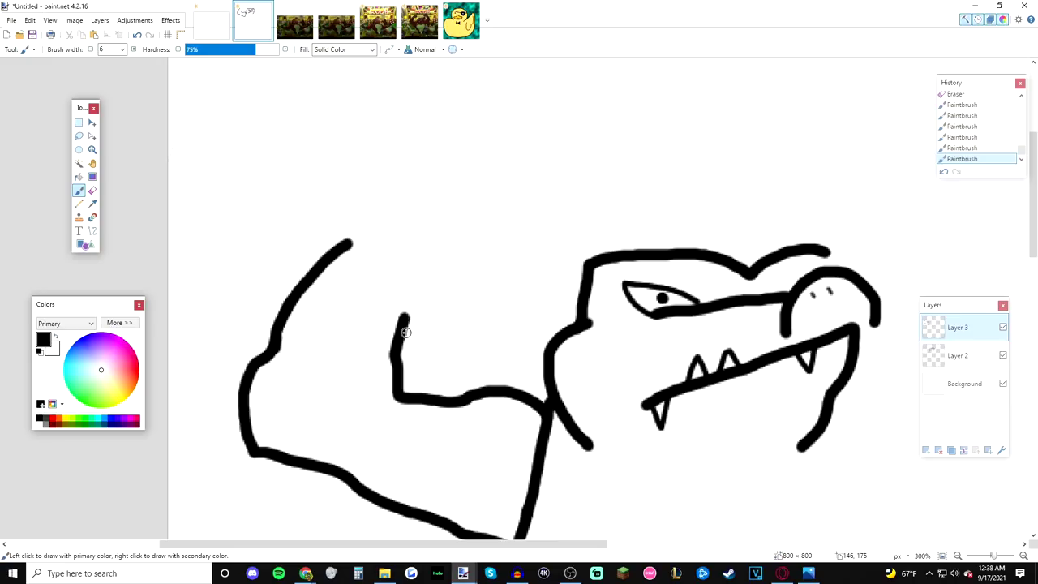
pyautogui.moveTo(405, 333); pyautogui.dragTo(404, 328)
pyautogui.click(138, 34)
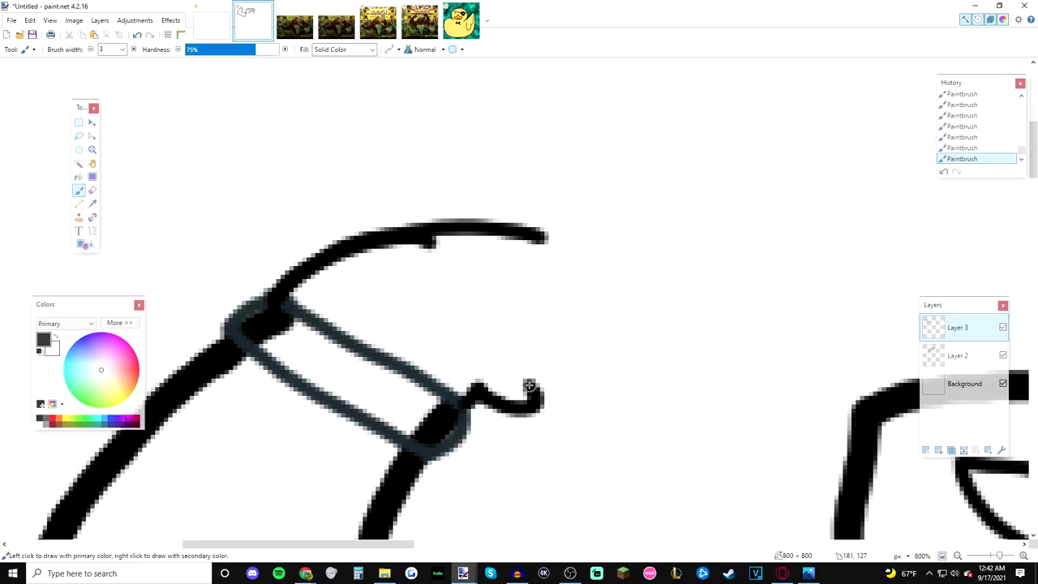
# Step: Draw the thumb and curled fingers of the fist above the wristband on Layer 3 with a 3-pixel black brush
pyautogui.moveTo(529, 385); pyautogui.dragTo(532, 379)
pyautogui.moveTo(545, 240)
pyautogui.mouseDown()
pyautogui.moveTo(557, 270)
pyautogui.moveTo(477, 333)
pyautogui.mouseUp()
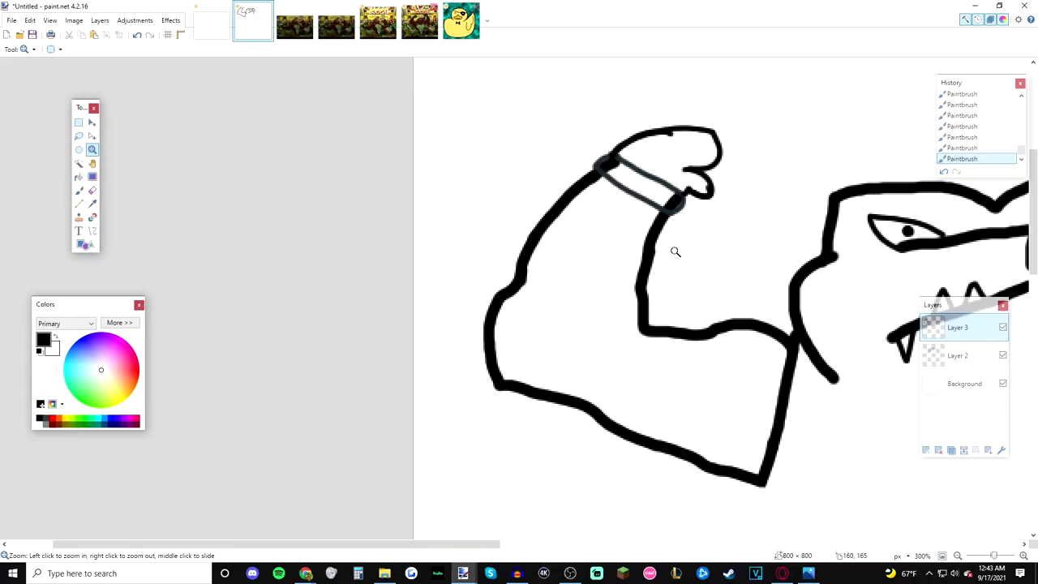
# Step: Inspect the raised arm, wristband and fist together with the crocodile head at several magnifications
pyautogui.click(667, 261)
pyautogui.rightClick(666, 261)
pyautogui.rightClick(670, 257)
pyautogui.rightClick(675, 254)
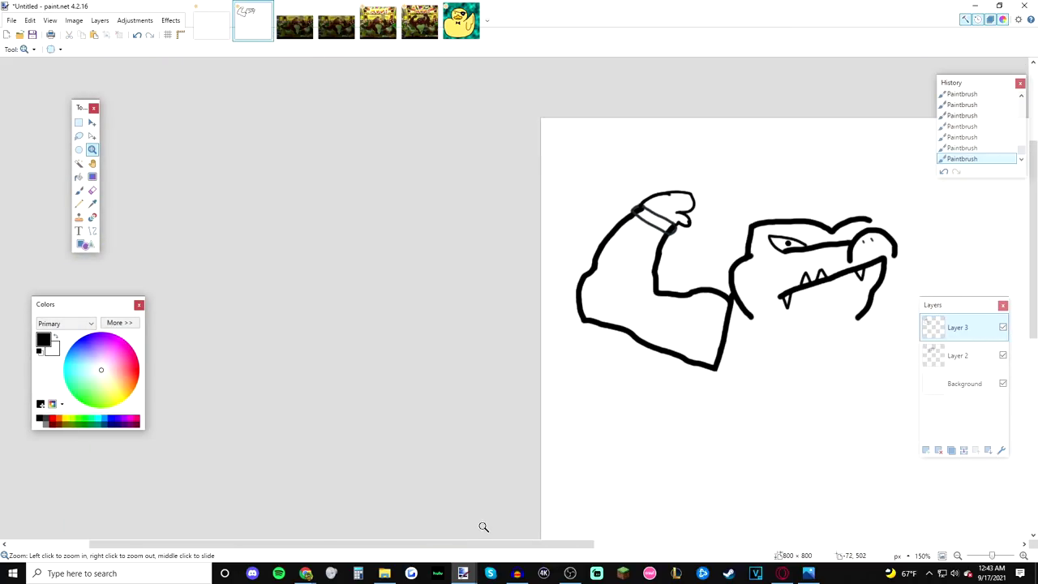
pyautogui.click(778, 264)
pyautogui.click(381, 240)
pyautogui.click(398, 249)
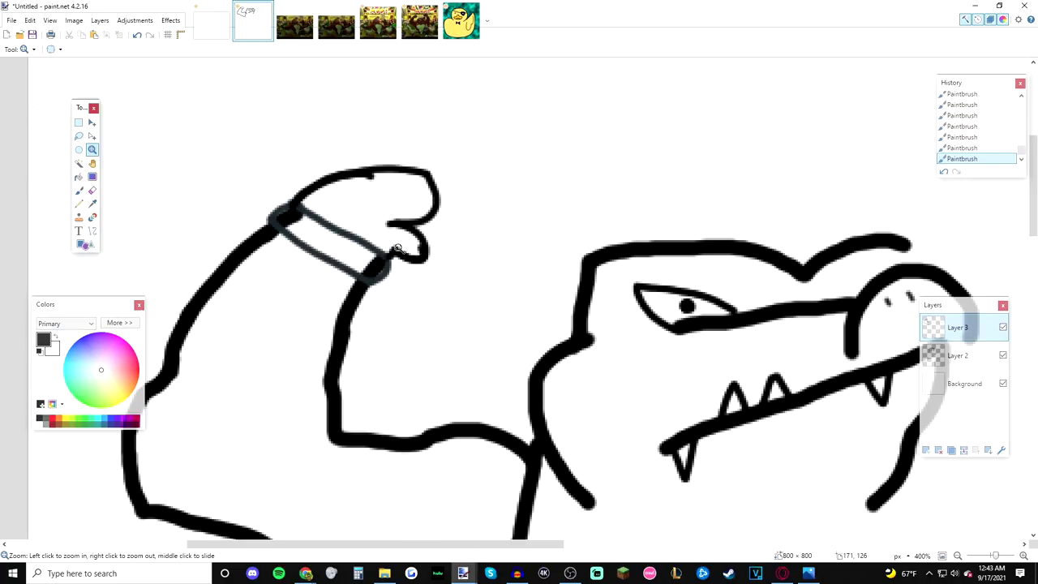
pyautogui.rightClick(480, 306)
pyautogui.rightClick(479, 305)
pyautogui.click(438, 294)
pyautogui.click(439, 297)
pyautogui.click(487, 287)
pyautogui.rightClick(553, 303)
pyautogui.rightClick(552, 303)
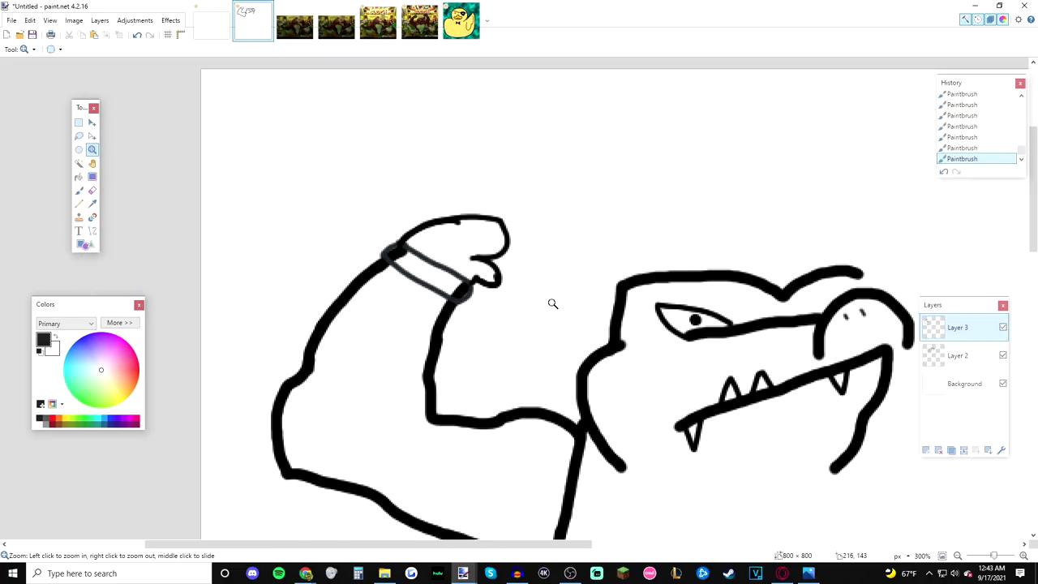
pyautogui.rightClick(553, 303)
pyautogui.scroll(1, 551, 347)
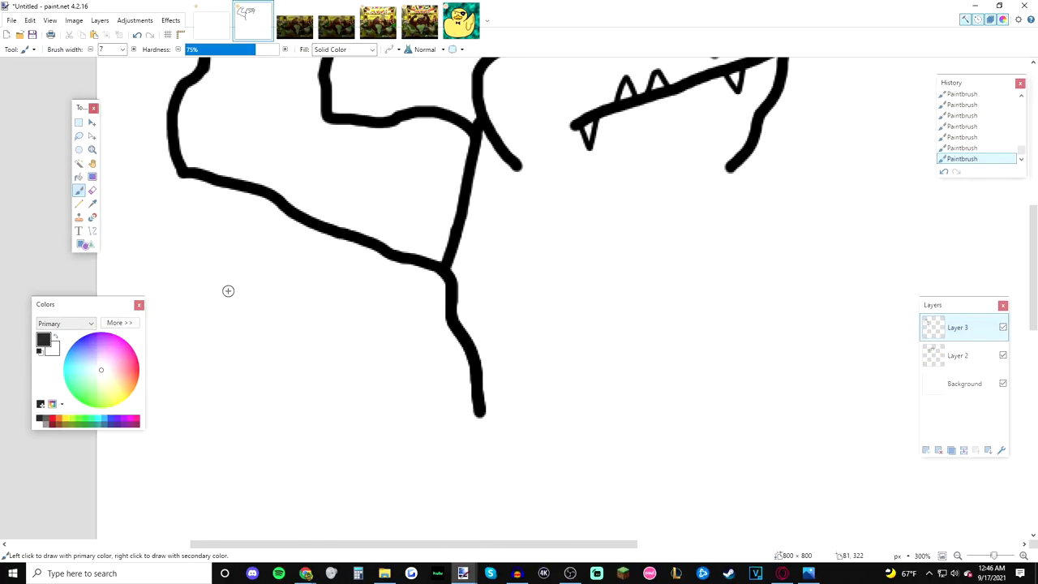
# Step: Examine the crocodile's chest, waist and belt in the MVP reference picture
pyautogui.click(430, 28)
pyautogui.scroll(-5, 697, 262)
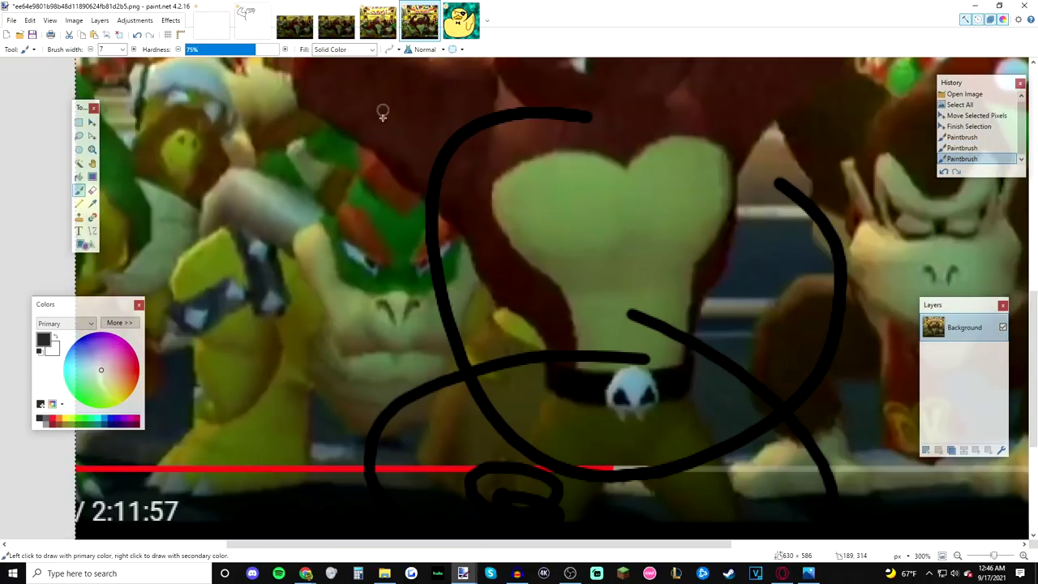
# Step: Return to the crocodile drawing and inspect the head, raised arm and torso line at several magnifications
pyautogui.click(253, 20)
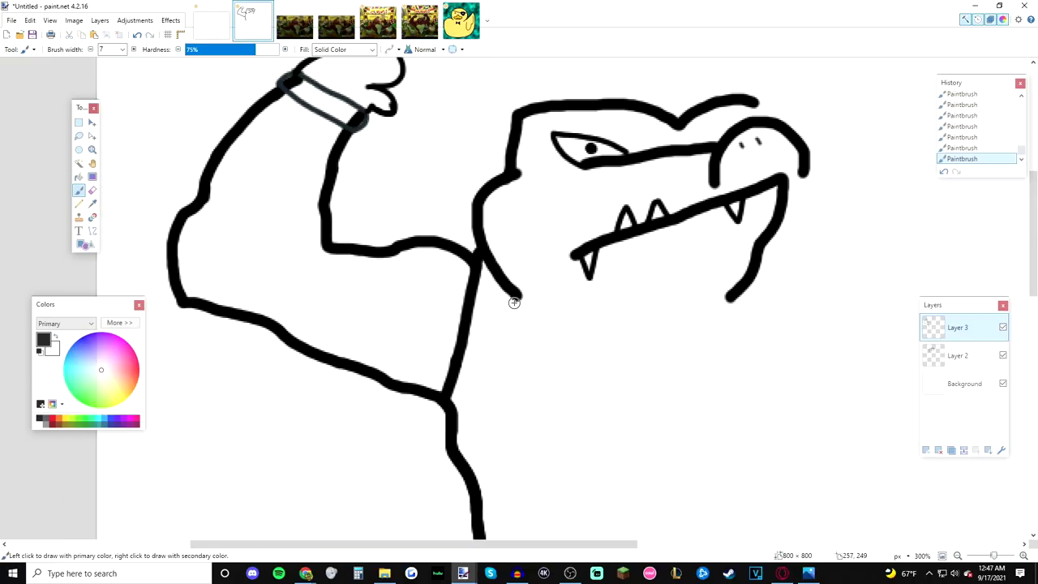
pyautogui.click(93, 150)
pyautogui.rightClick(686, 266)
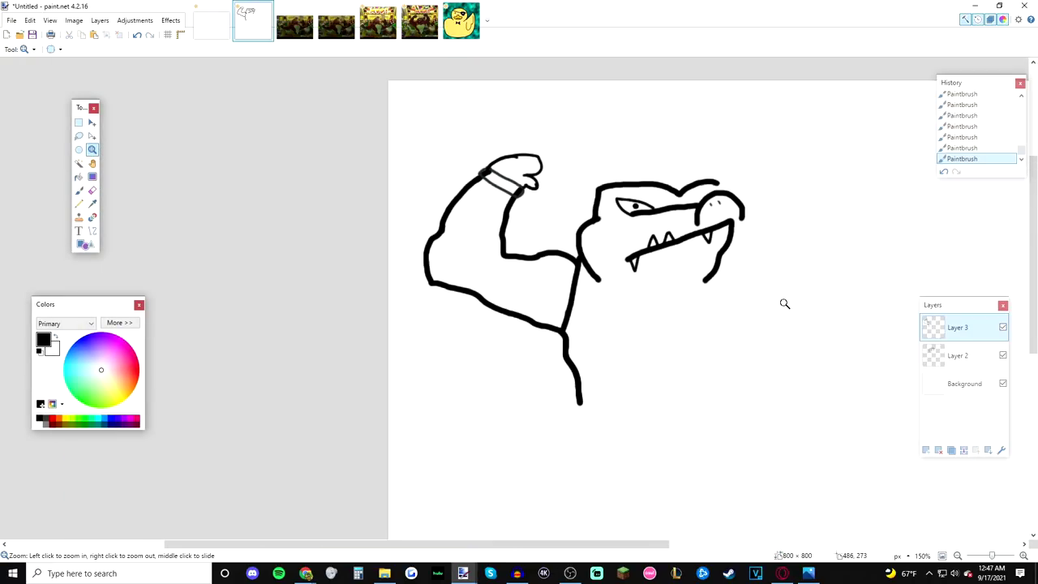
pyautogui.click(795, 354)
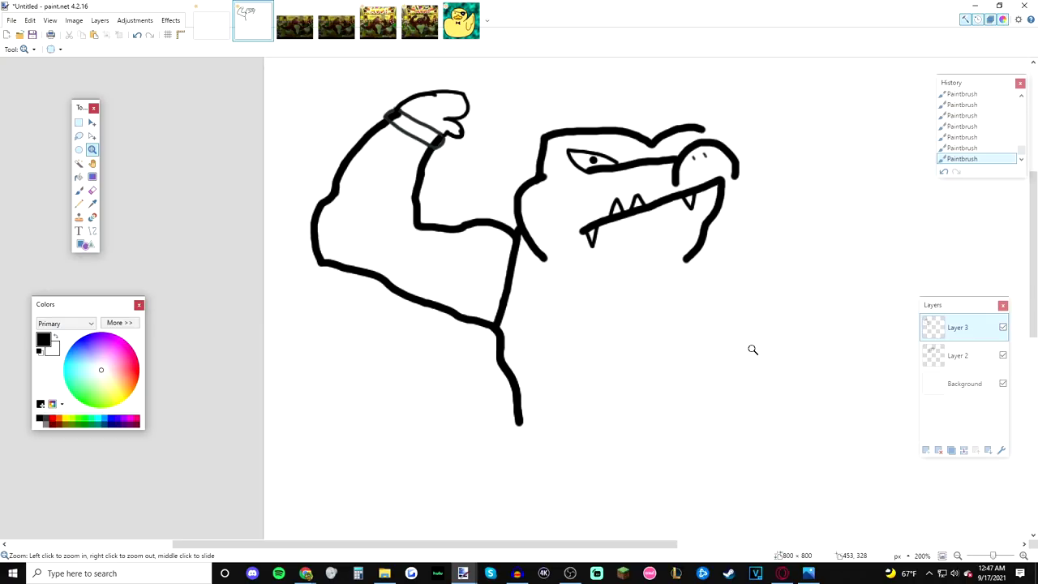
pyautogui.scroll(2, 498, 202)
pyautogui.doubleClick(670, 325)
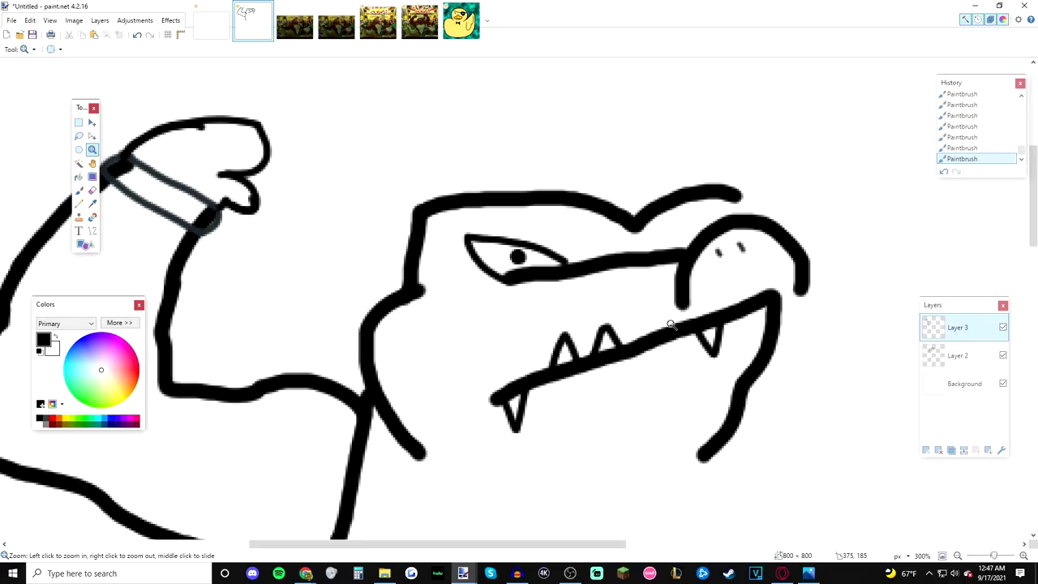
pyautogui.scroll(-3, 673, 323)
# Step: Try the torso's side outline below the raised arm with an 8-pixel brush, loop around the waist area, and undo the strokes
pyautogui.hotkey('ctrl', 'b')
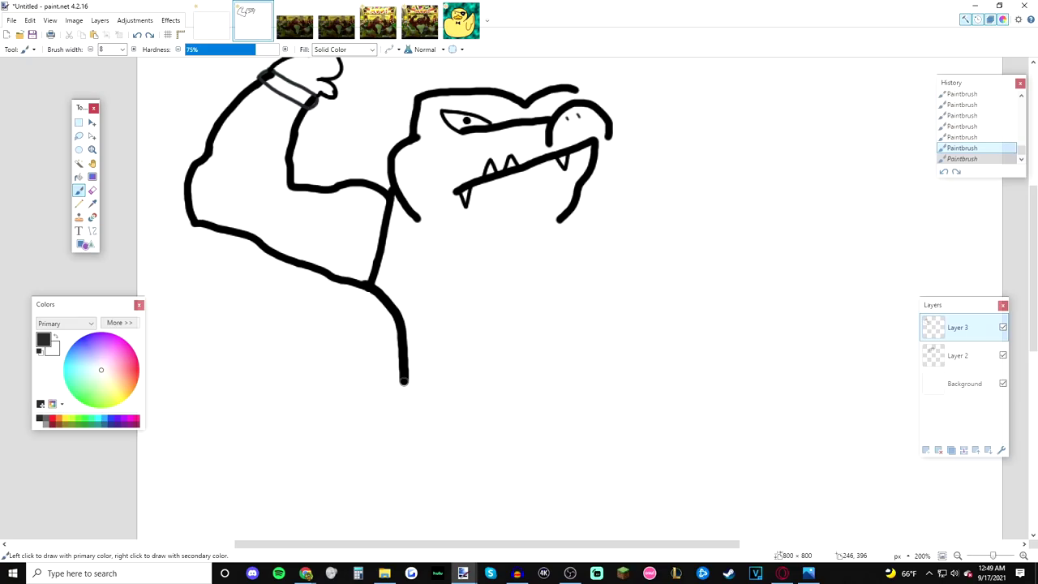
pyautogui.moveTo(403, 381)
pyautogui.mouseDown()
pyautogui.moveTo(449, 428)
pyautogui.moveTo(452, 487)
pyautogui.mouseUp()
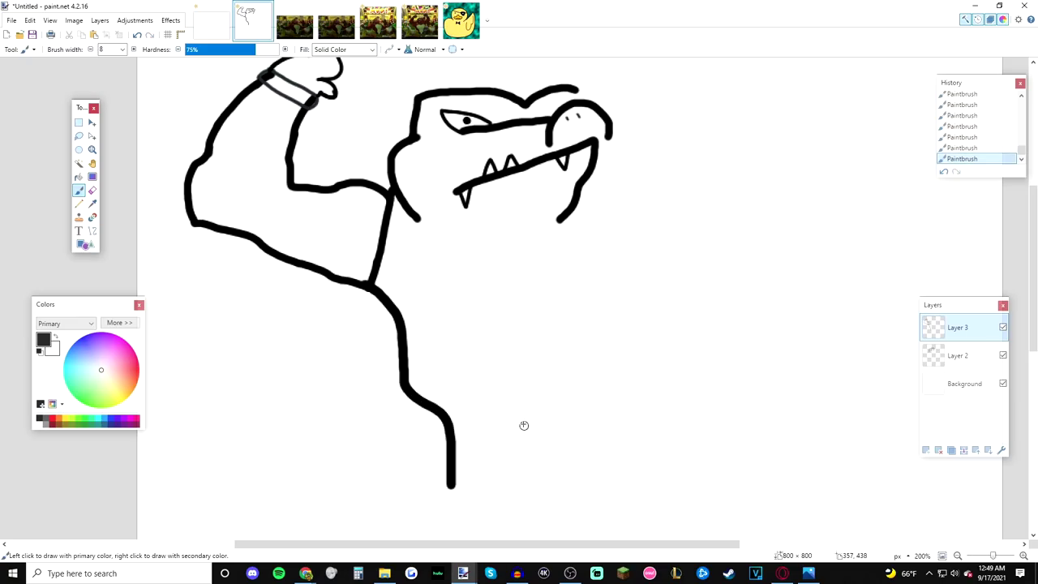
pyautogui.moveTo(467, 355)
pyautogui.mouseDown()
pyautogui.moveTo(349, 340)
pyautogui.moveTo(312, 389)
pyautogui.mouseUp()
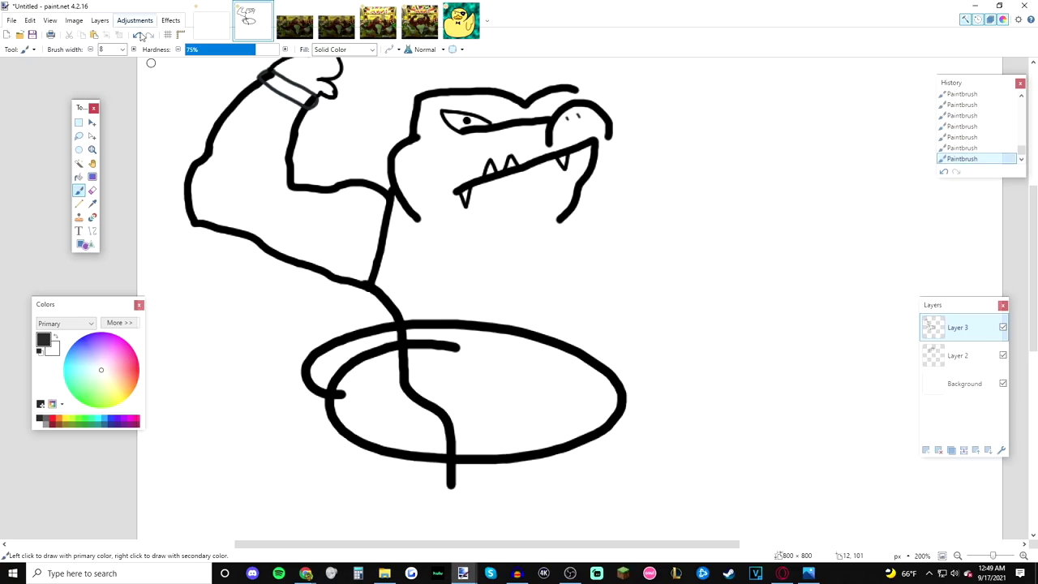
pyautogui.click(137, 35)
pyautogui.click(137, 35)
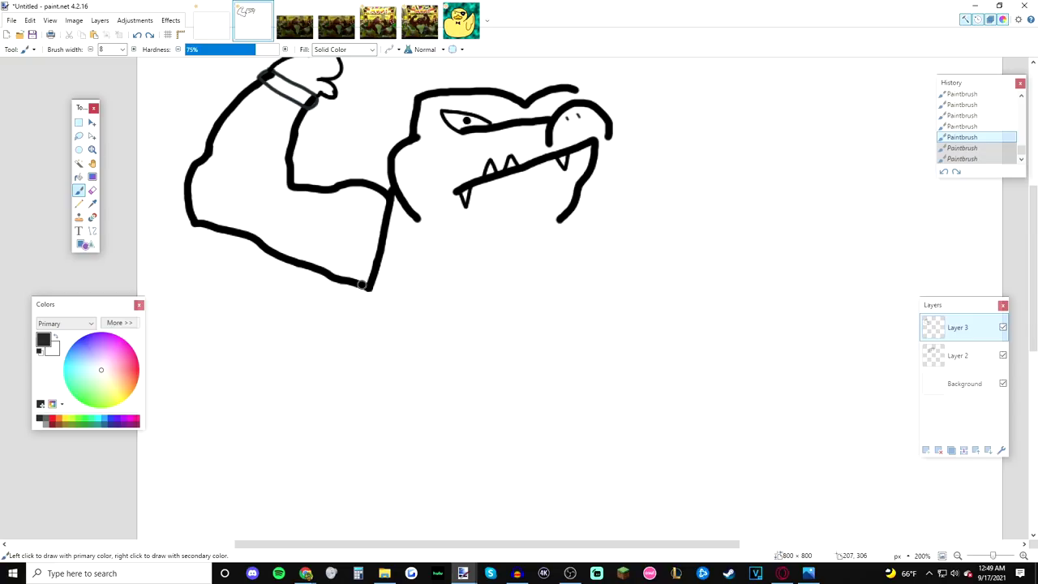
# Step: Draw the torso's side from the armpit down to the waist and outline a curved belt band below it with the 8-pixel brush
pyautogui.moveTo(363, 285); pyautogui.dragTo(389, 311)
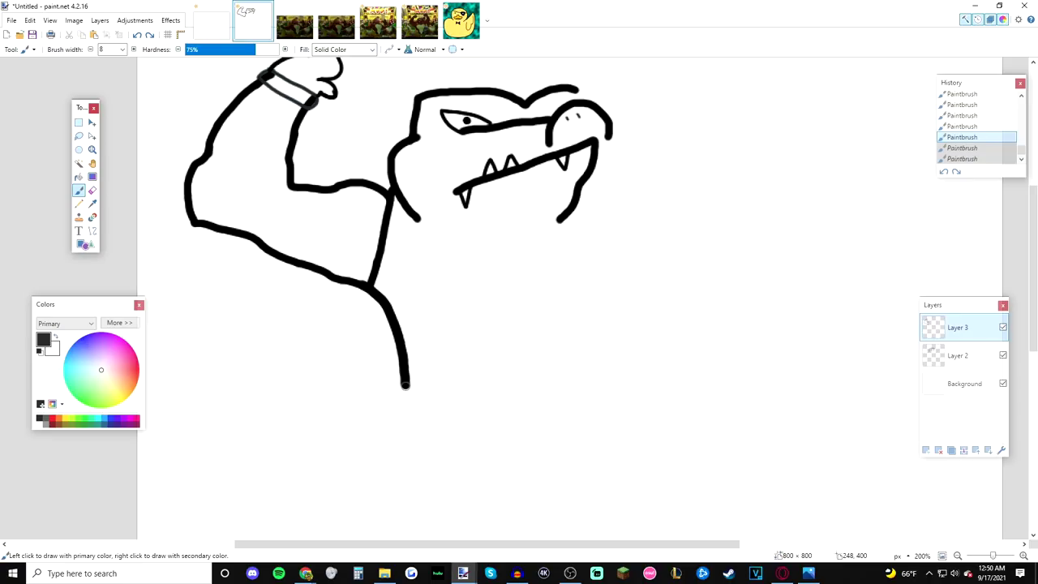
pyautogui.moveTo(405, 385)
pyautogui.mouseDown()
pyautogui.moveTo(436, 417)
pyautogui.moveTo(451, 495)
pyautogui.mouseUp()
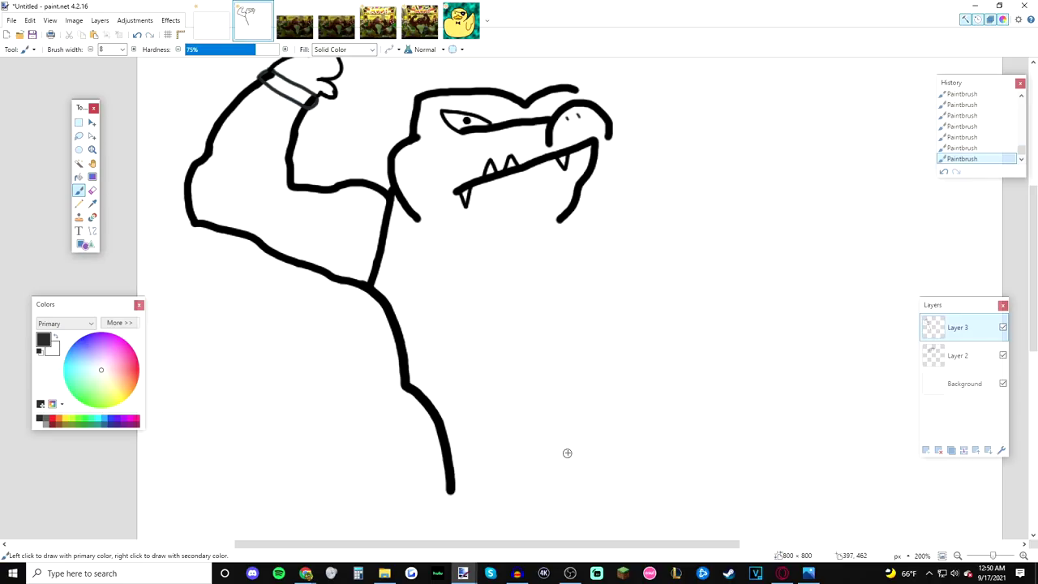
pyautogui.scroll(-2, 451, 423)
pyautogui.moveTo(450, 423)
pyautogui.mouseDown()
pyautogui.moveTo(575, 437)
pyautogui.moveTo(624, 427)
pyautogui.mouseUp()
pyautogui.moveTo(452, 424); pyautogui.dragTo(625, 371)
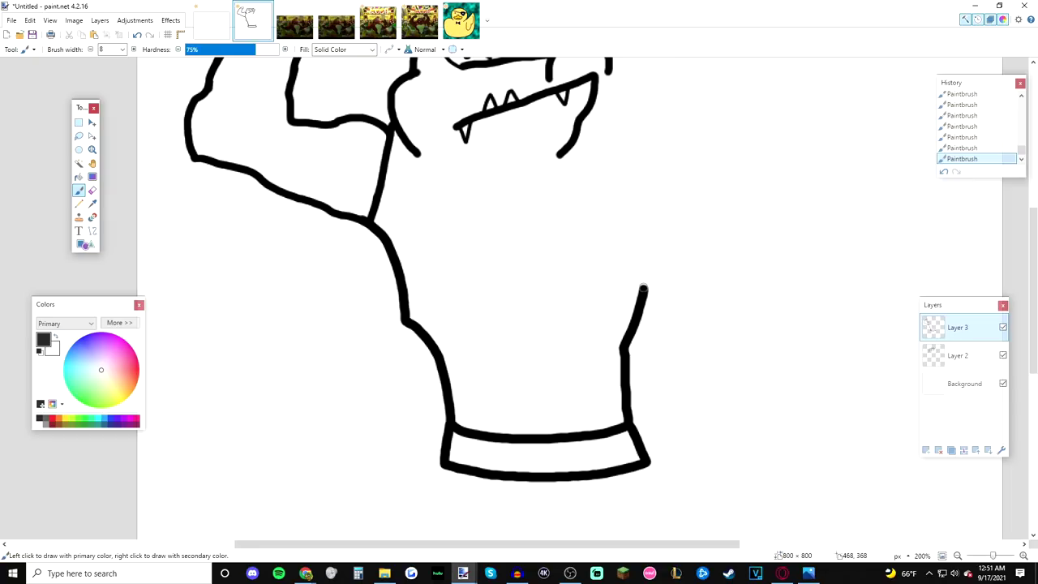
# Step: Extend the torso's opposite side from above the belt up to shoulder height with the 8-pixel brush
pyautogui.moveTo(643, 289); pyautogui.dragTo(652, 244)
pyautogui.moveTo(651, 198); pyautogui.dragTo(648, 180)
pyautogui.scroll(2, 677, 224)
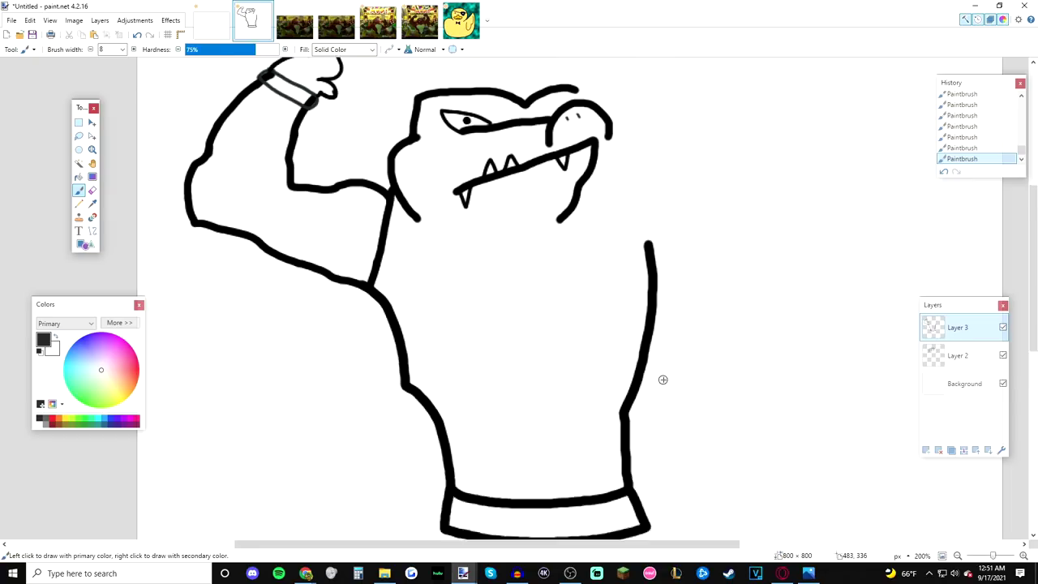
# Step: Outline the heart-topped chest and belly patch down to the belt on a new Layer 4 with a 4-pixel brush
pyautogui.scroll(-2, 707, 367)
pyautogui.click(92, 150)
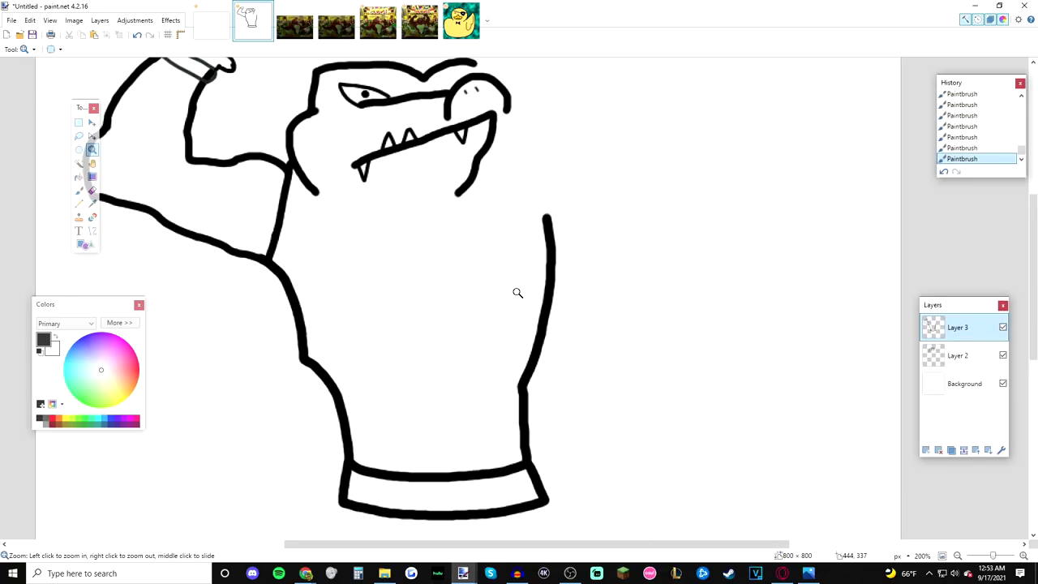
pyautogui.moveTo(343, 322); pyautogui.dragTo(335, 314)
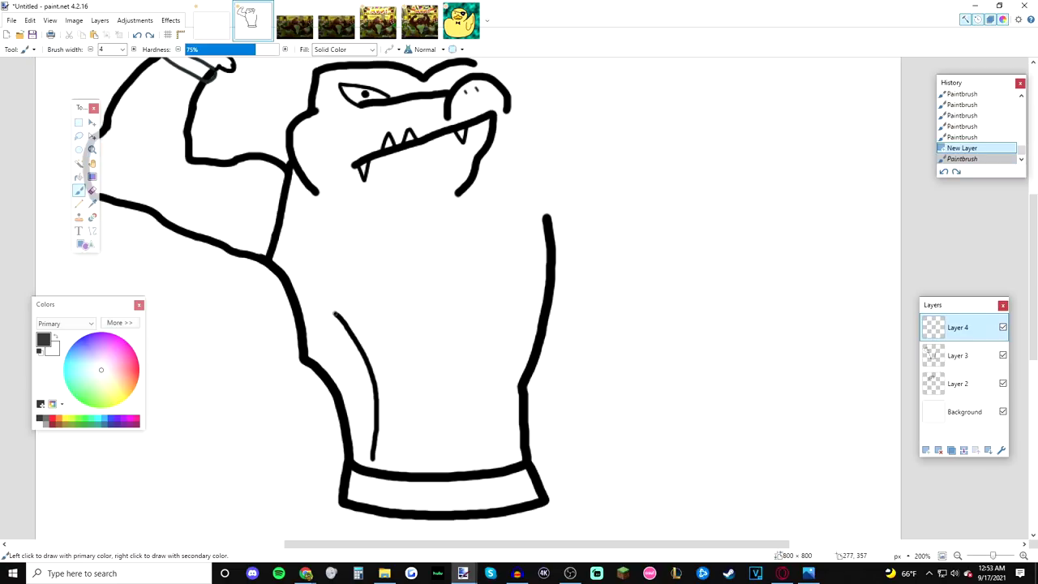
pyautogui.moveTo(332, 240)
pyautogui.mouseDown()
pyautogui.moveTo(365, 230)
pyautogui.moveTo(421, 252)
pyautogui.moveTo(426, 271)
pyautogui.moveTo(452, 236)
pyautogui.moveTo(516, 244)
pyautogui.mouseUp()
pyautogui.moveTo(511, 297); pyautogui.dragTo(511, 297)
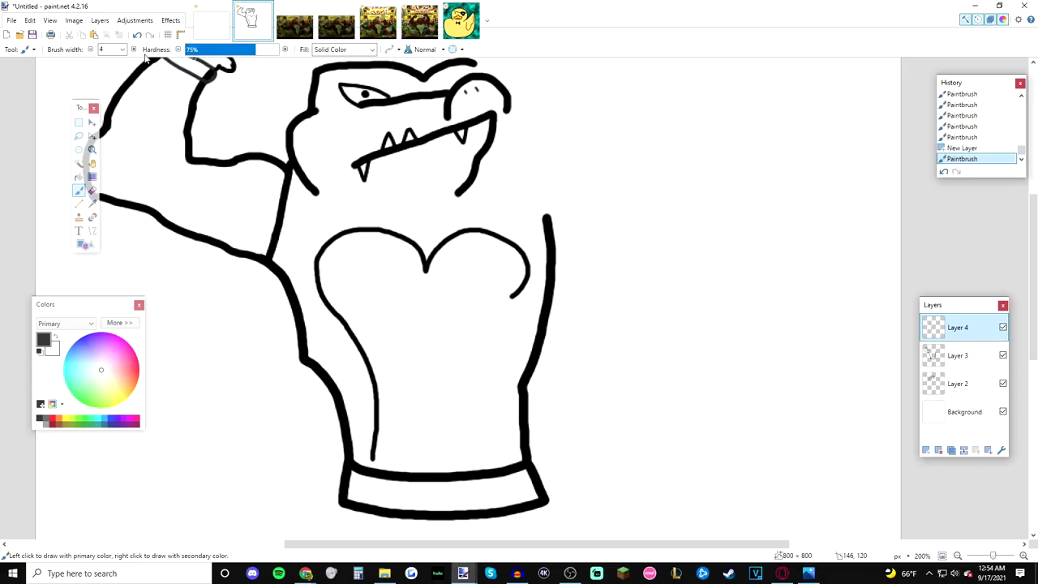
pyautogui.moveTo(529, 280); pyautogui.dragTo(493, 459)
# Step: Draw the second arm's outer edge from the torso up to the wrist on Layer 3 with a 7-pixel brush and erase the excess at its end
pyautogui.scroll(2, 690, 380)
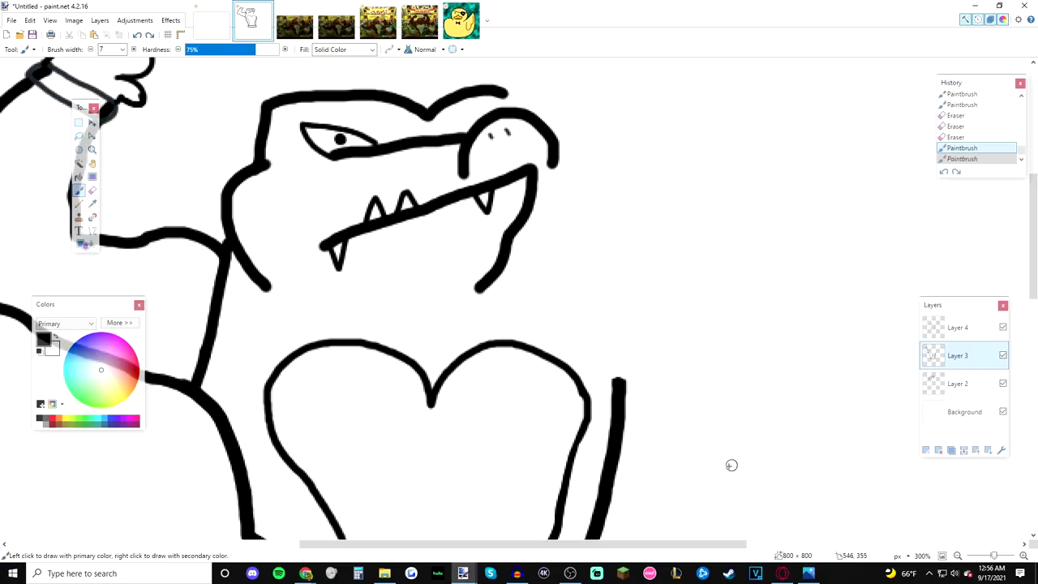
pyautogui.moveTo(620, 448)
pyautogui.mouseDown()
pyautogui.moveTo(783, 268)
pyautogui.moveTo(747, 60)
pyautogui.mouseUp()
pyautogui.scroll(4, 760, 522)
pyautogui.click(92, 190)
pyautogui.moveTo(713, 166)
pyautogui.mouseDown()
pyautogui.moveTo(704, 154)
pyautogui.moveTo(809, 165)
pyautogui.mouseUp()
pyautogui.moveTo(748, 181); pyautogui.dragTo(672, 240)
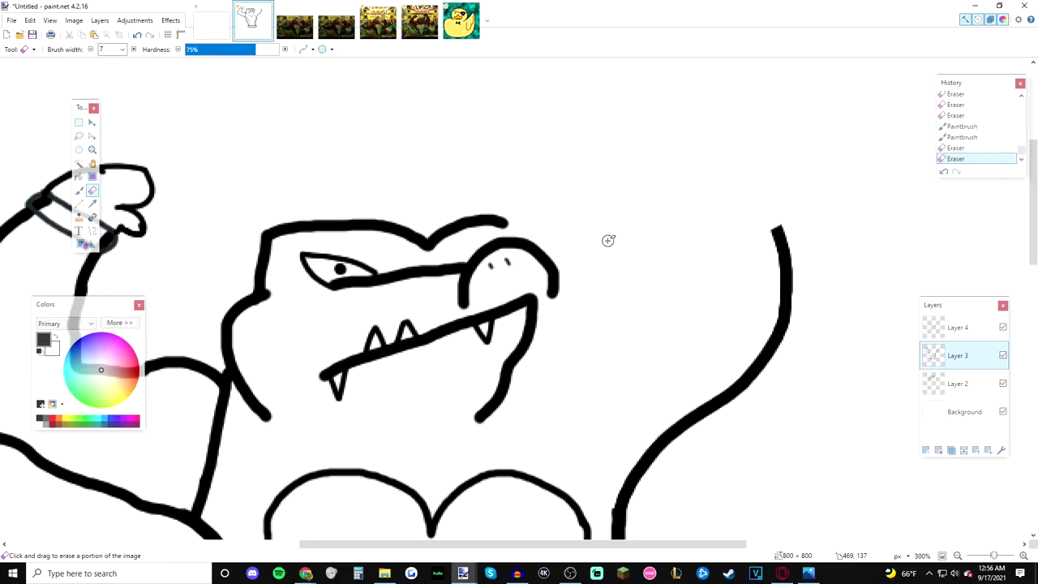
# Step: Try a stroke for the second arm's inner edge beside the snout with a 4-pixel brush and undo it
pyautogui.click(78, 190)
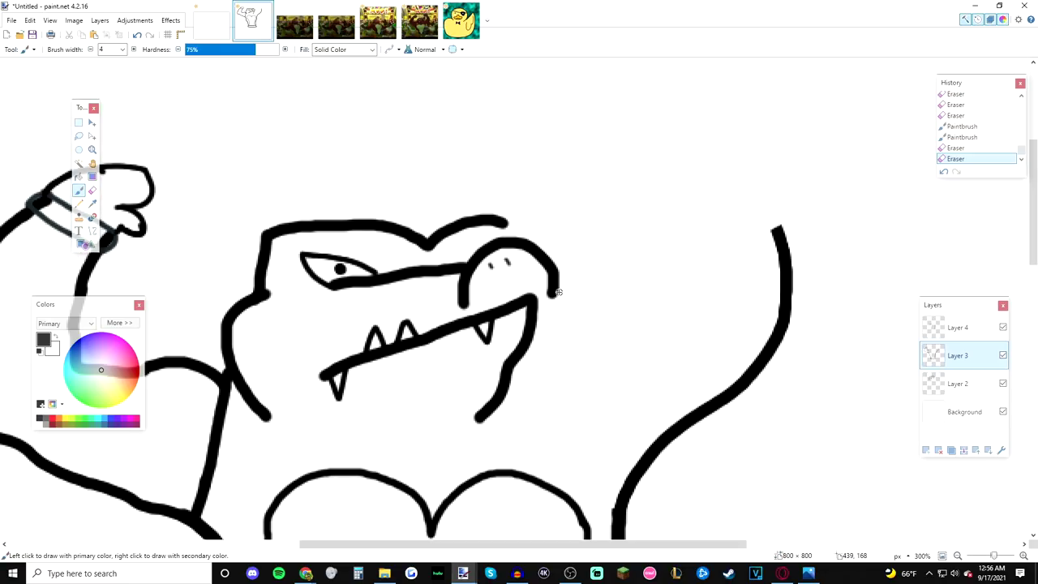
pyautogui.hotkey('ctrl', 'z')
pyautogui.moveTo(558, 322)
pyautogui.mouseDown()
pyautogui.moveTo(698, 291)
pyautogui.moveTo(646, 311)
pyautogui.moveTo(552, 319)
pyautogui.moveTo(680, 299)
pyautogui.moveTo(695, 219)
pyautogui.mouseUp()
pyautogui.hotkey('ctrl', 'z')
pyautogui.hotkey('ctrl', 'z')
pyautogui.press('z')
pyautogui.hotkey('ctrl', '0')
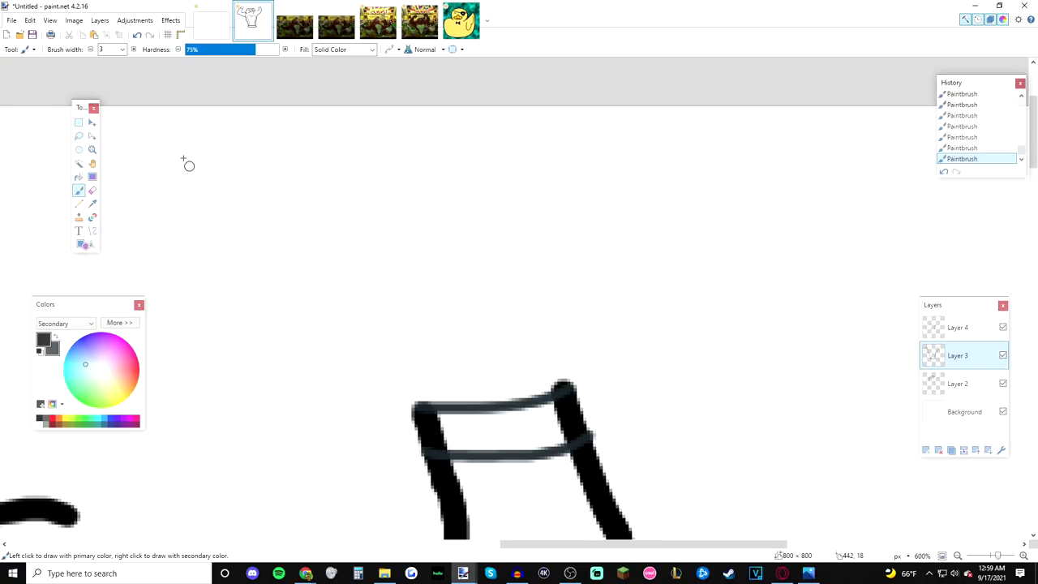
# Step: Try a fist stroke above the second arm's wristband with a thicker brush, undo it and reduce the brush width
pyautogui.click(132, 49)
pyautogui.click(132, 48)
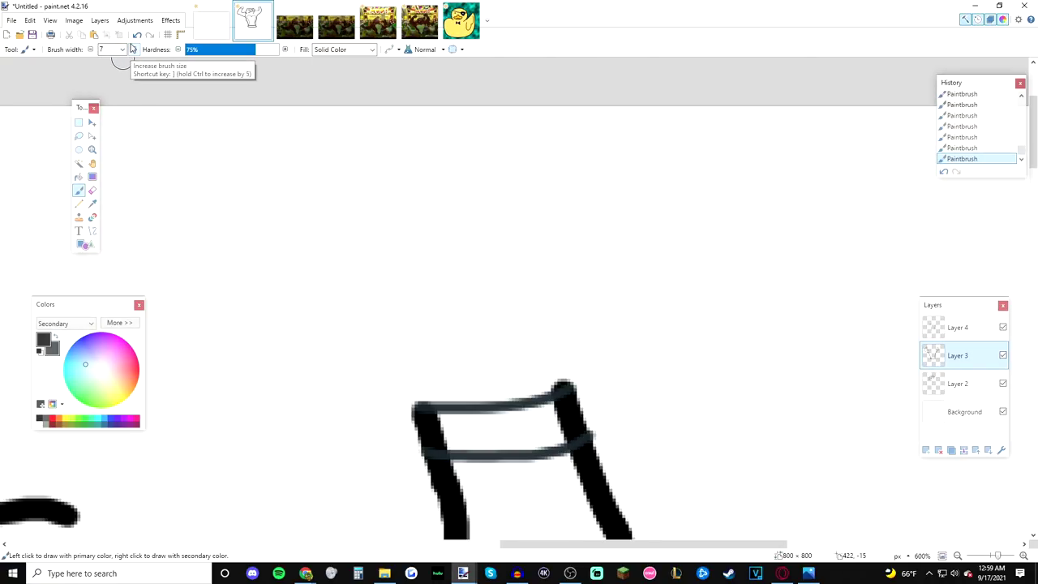
pyautogui.scroll(-1, 498, 221)
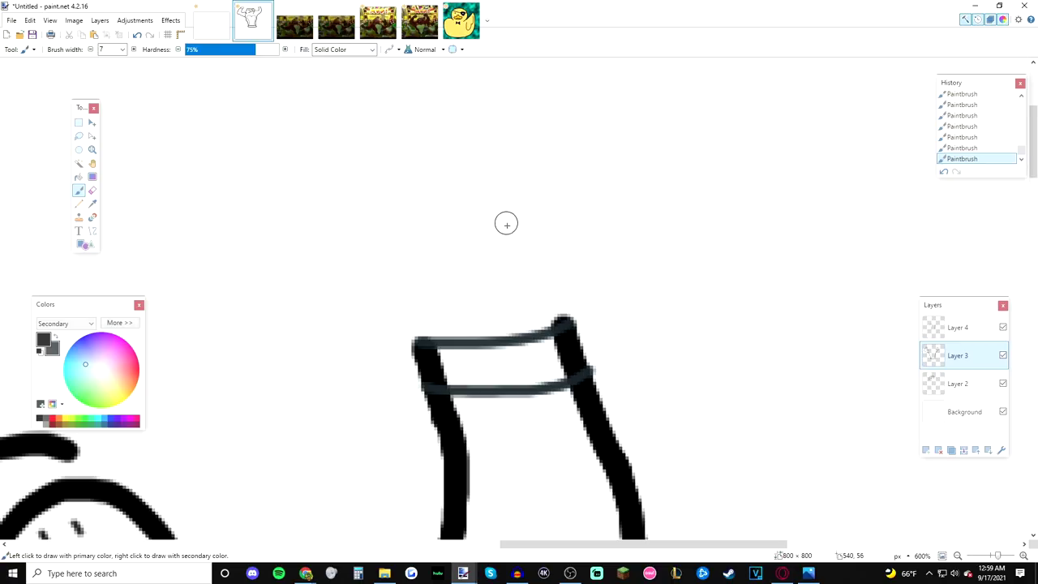
pyautogui.scroll(-1, 105, 46)
pyautogui.scroll(1, 587, 346)
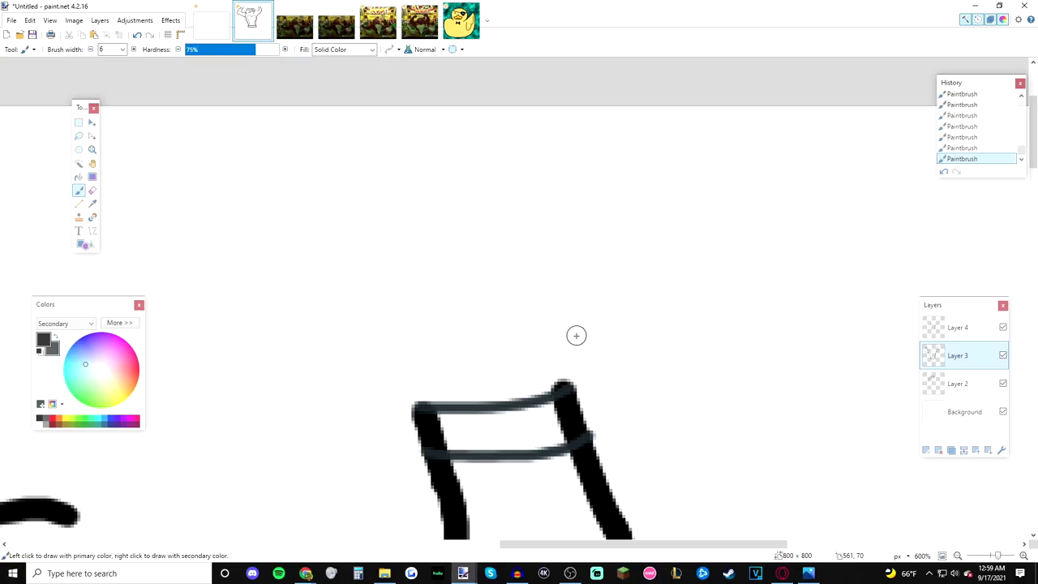
pyautogui.press('[')
pyautogui.moveTo(564, 390); pyautogui.dragTo(503, 283)
pyautogui.hotkey('ctrl', 'z')
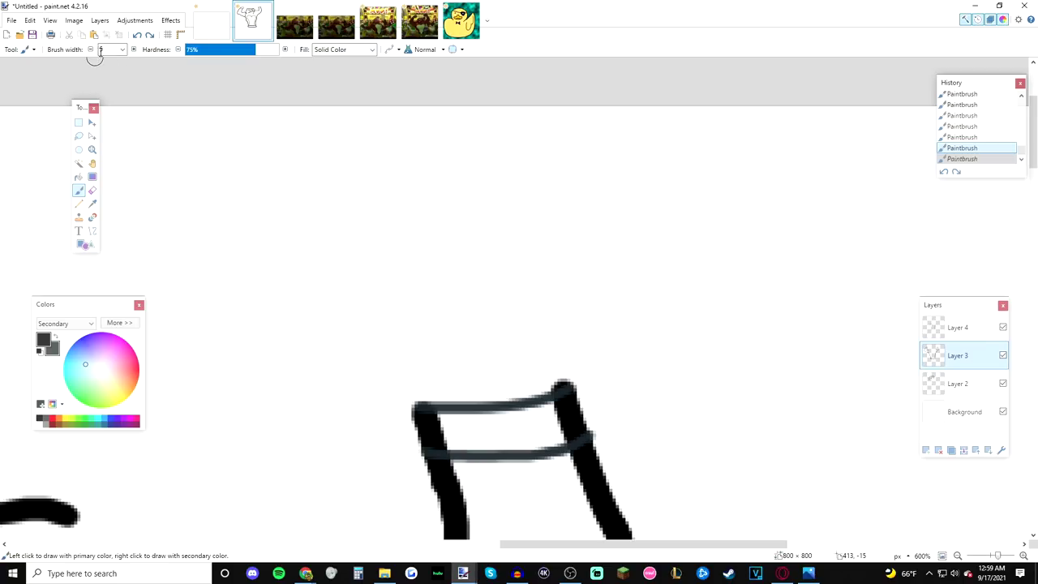
pyautogui.click(90, 49)
pyautogui.click(90, 49)
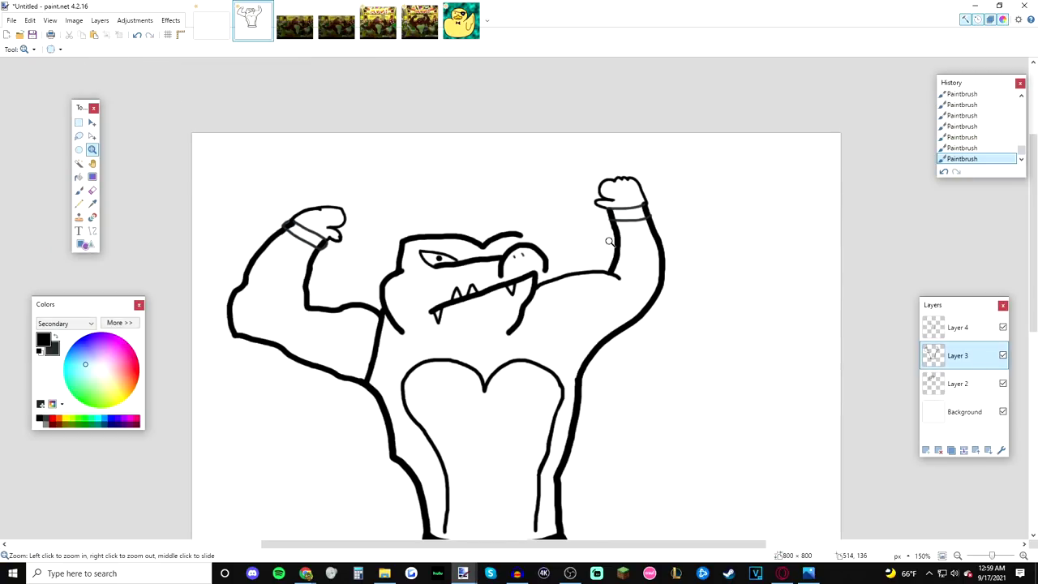
# Step: Inspect the second fist and wristband in the drawing, view the duck icon and MVP reference picture, and review the torso
pyautogui.click(630, 224)
pyautogui.click(630, 227)
pyautogui.rightClick(586, 239)
pyautogui.rightClick(586, 238)
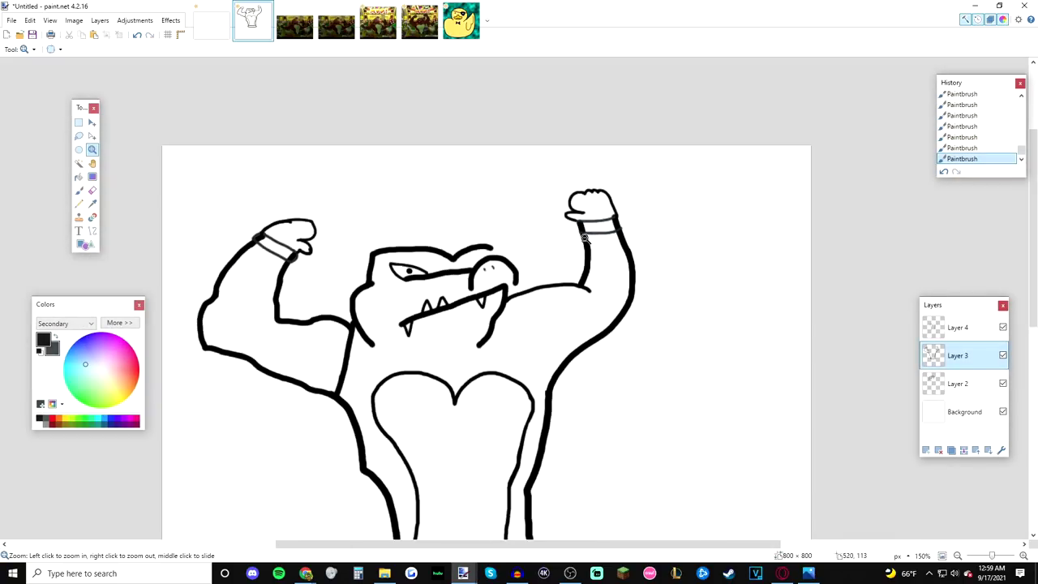
pyautogui.rightClick(586, 239)
pyautogui.rightClick(585, 239)
pyautogui.click(461, 22)
pyautogui.click(380, 24)
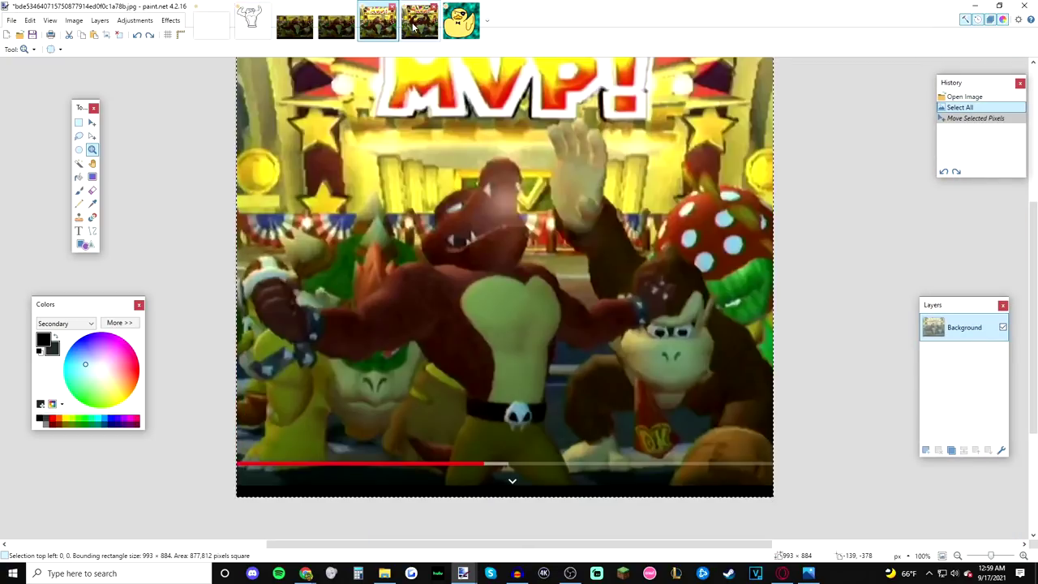
pyautogui.click(252, 20)
pyautogui.click(531, 322)
pyautogui.click(529, 317)
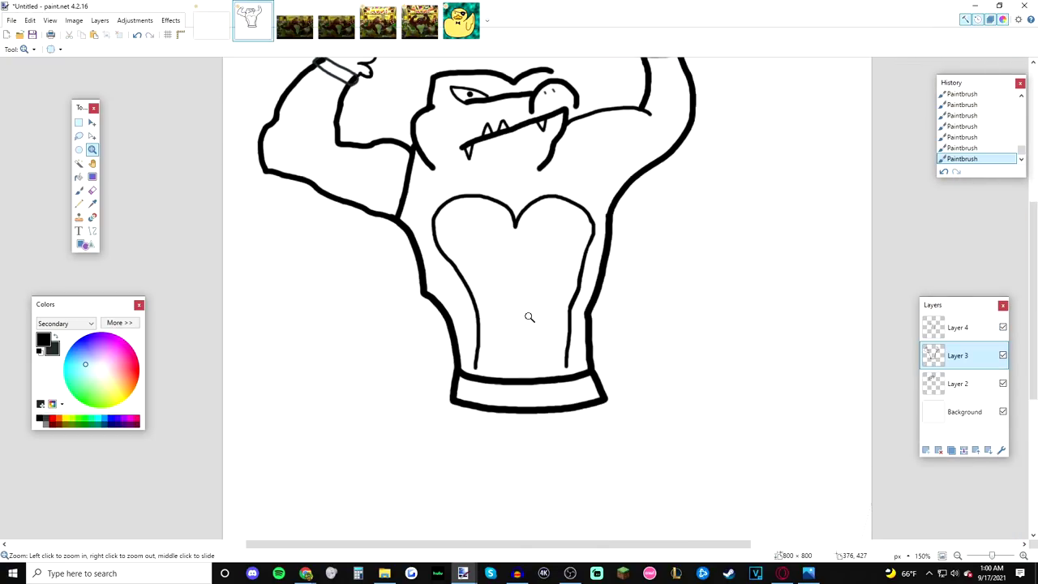
# Step: Undo the rounded snout arc, try a loop above the muzzle with a 5-pixel brush, and undo the loop
pyautogui.scroll(2, 530, 320)
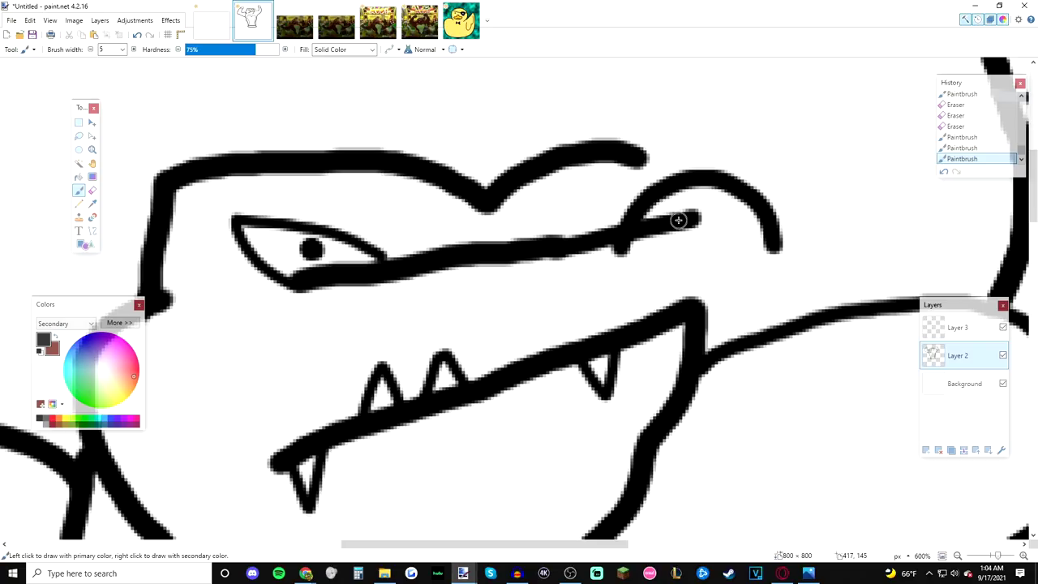
pyautogui.click(137, 35)
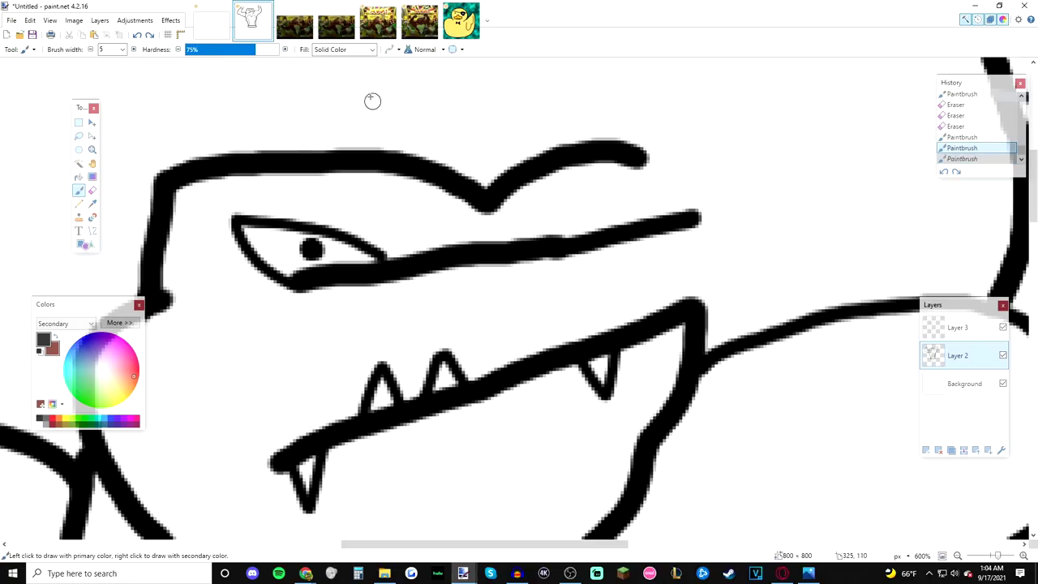
pyautogui.moveTo(617, 118)
pyautogui.mouseDown()
pyautogui.moveTo(711, 146)
pyautogui.moveTo(617, 84)
pyautogui.mouseUp()
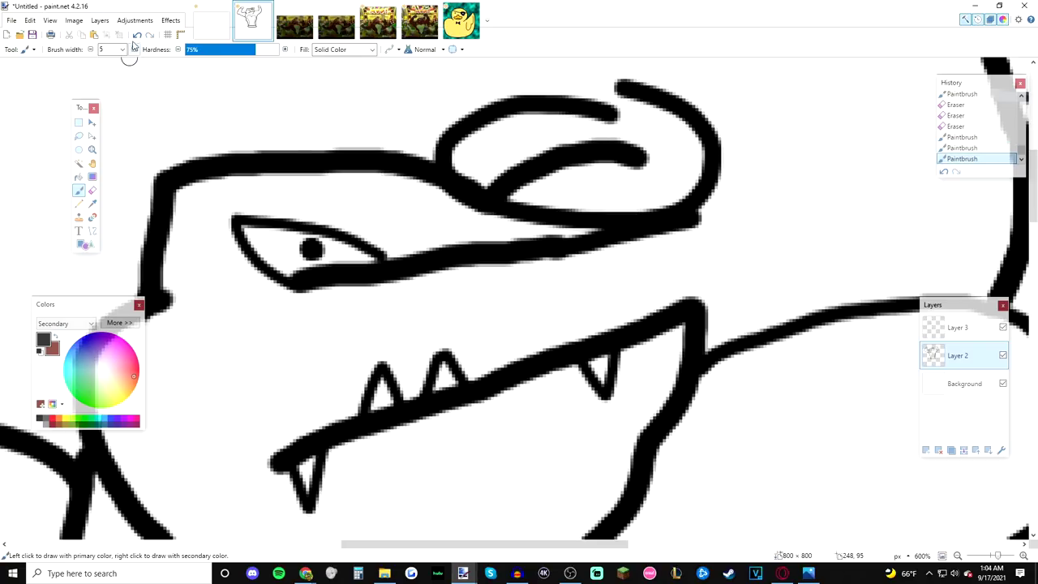
pyautogui.click(137, 35)
# Step: Trace over the crocodile's snout and upper head in the flexing reference picture to study their shape
pyautogui.click(419, 20)
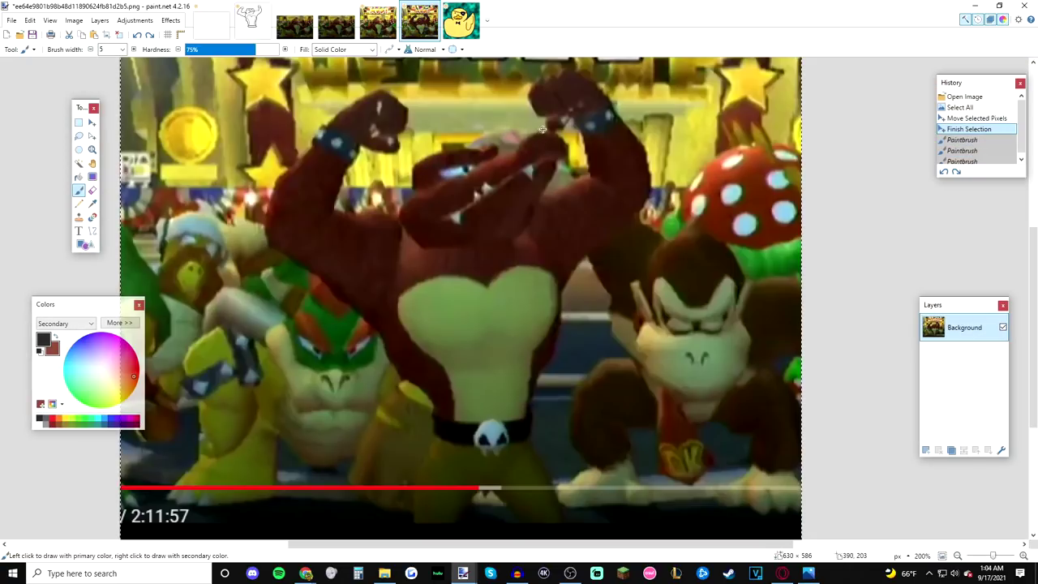
pyautogui.moveTo(544, 128)
pyautogui.mouseDown()
pyautogui.moveTo(583, 137)
pyautogui.moveTo(585, 128)
pyautogui.mouseUp()
pyautogui.moveTo(491, 126)
pyautogui.mouseDown()
pyautogui.moveTo(510, 154)
pyautogui.moveTo(480, 123)
pyautogui.mouseUp()
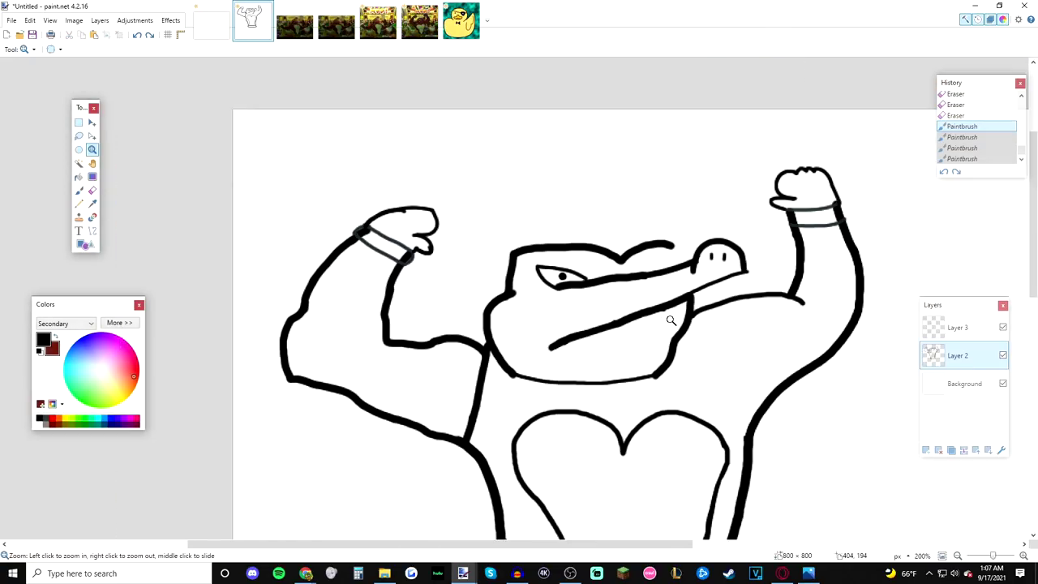
# Step: Inspect the reshaped snout and jaw between the raised arms, and compare with the outlines and background of the duck icon
pyautogui.click(671, 320)
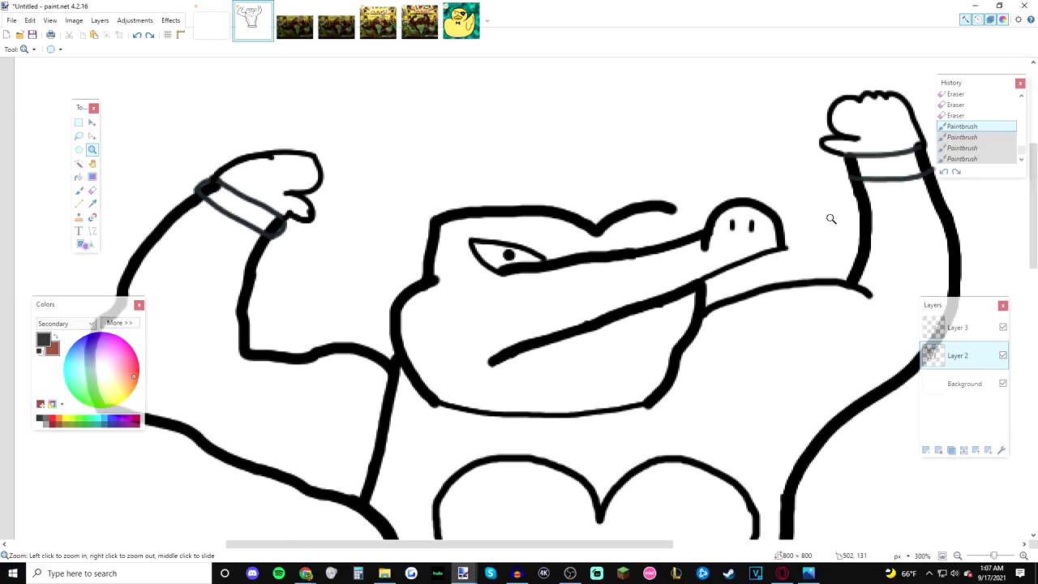
pyautogui.scroll(-4, 831, 219)
pyautogui.scroll(3, 816, 258)
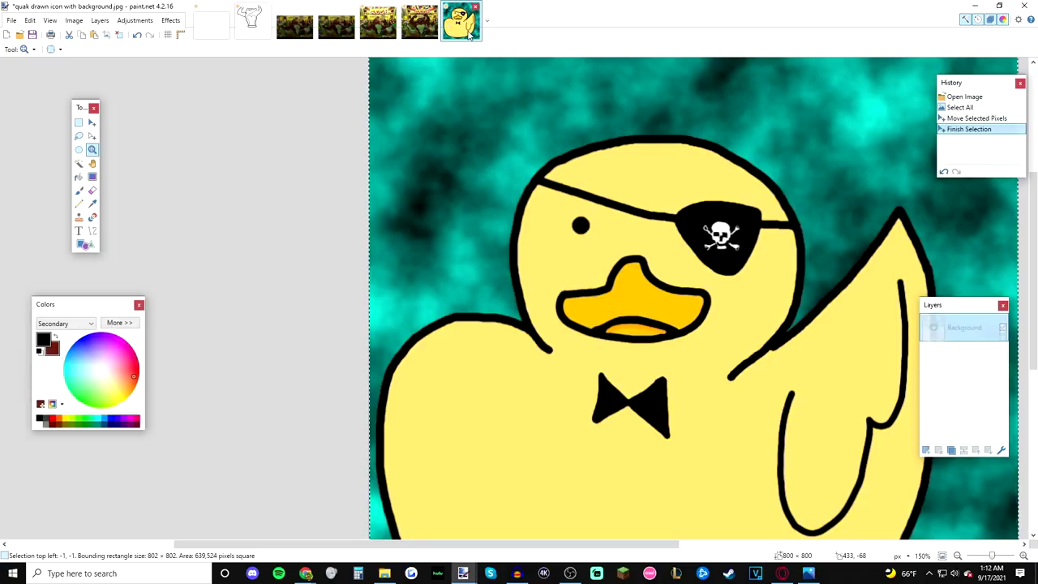
pyautogui.click(460, 21)
pyautogui.rightClick(575, 290)
pyautogui.moveTo(602, 544); pyautogui.dragTo(693, 544)
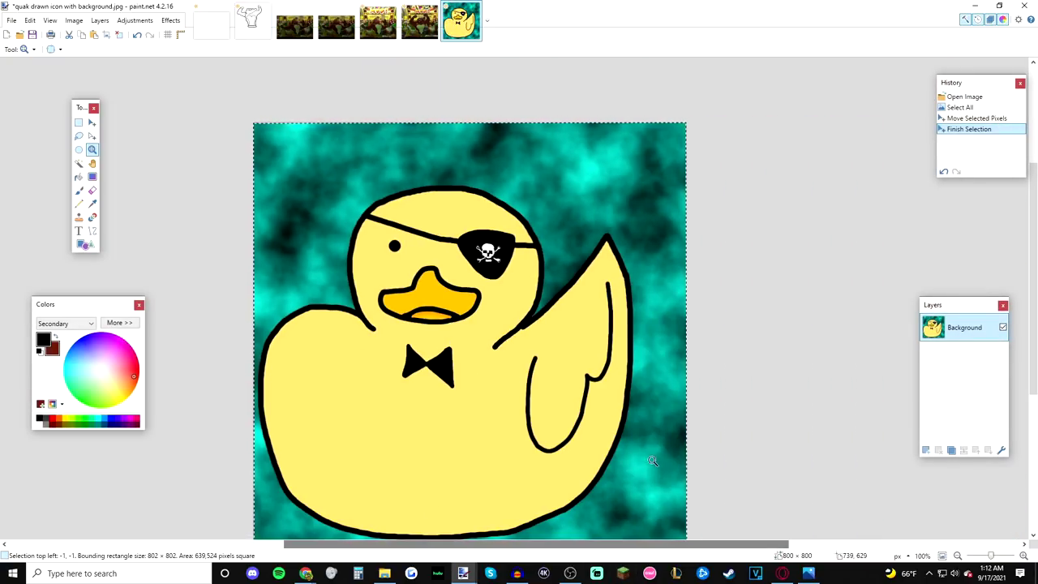
# Step: Examine the duck icon's body outline, wing, beak and teal background as a style reference
pyautogui.scroll(-1, 654, 461)
pyautogui.moveTo(601, 544); pyautogui.dragTo(577, 545)
pyautogui.click(578, 459)
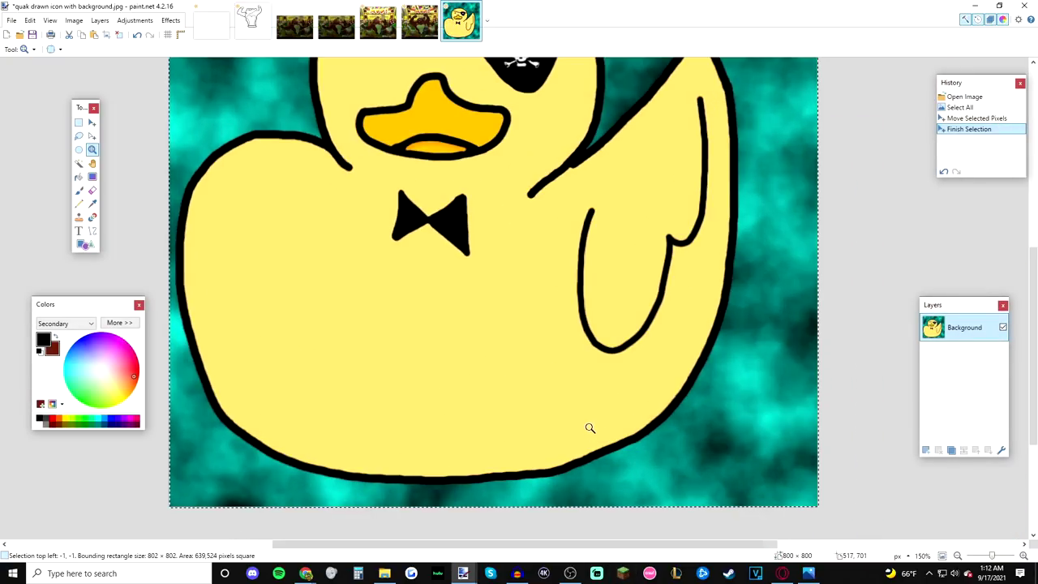
pyautogui.scroll(-1, 589, 416)
pyautogui.scroll(1, 591, 385)
pyautogui.rightClick(603, 395)
pyautogui.scroll(2, 598, 378)
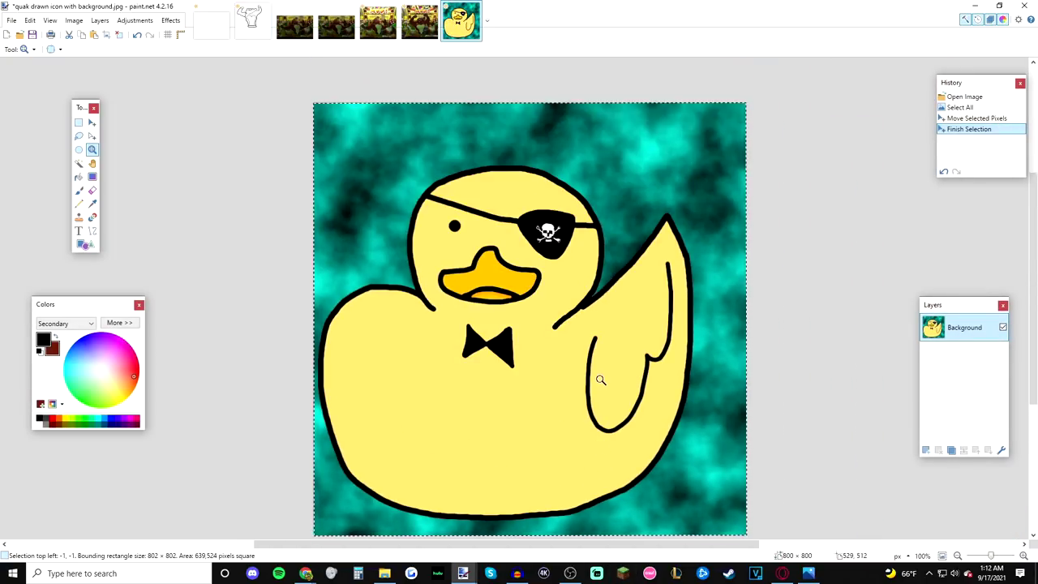
pyautogui.rightClick(599, 378)
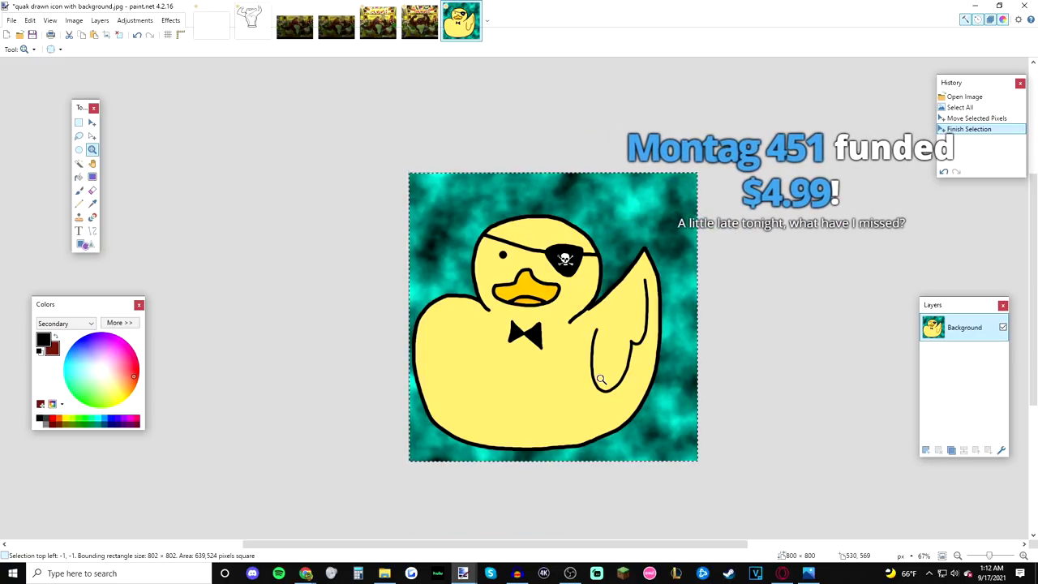
pyautogui.scroll(-3, 572, 349)
pyautogui.click(595, 355)
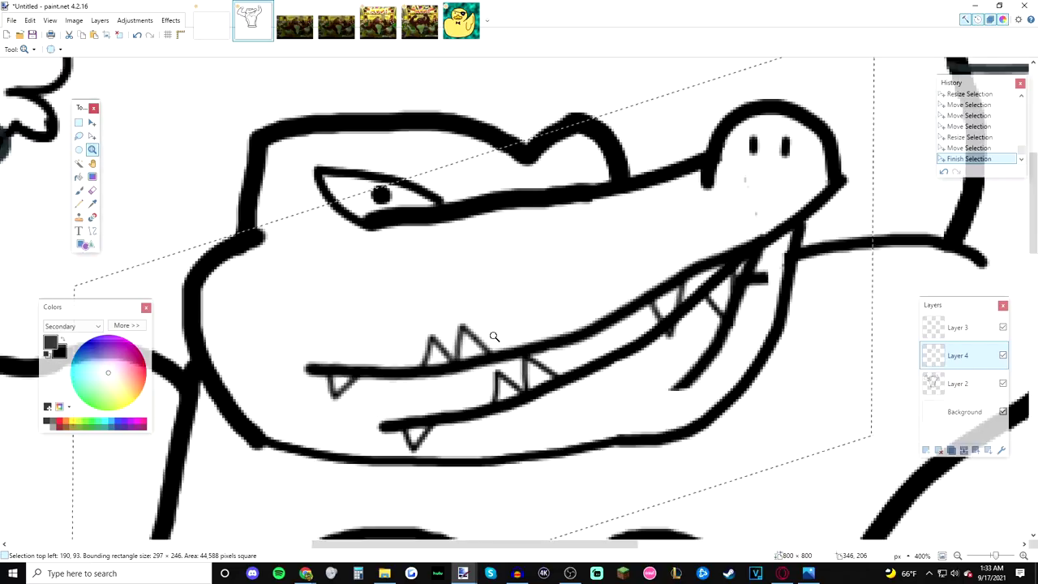
# Step: Erase the lower mouth line, its teeth and the stray inner jaw line with a 7-pixel eraser at 75% hardness
pyautogui.click(526, 313)
pyautogui.click(973, 384)
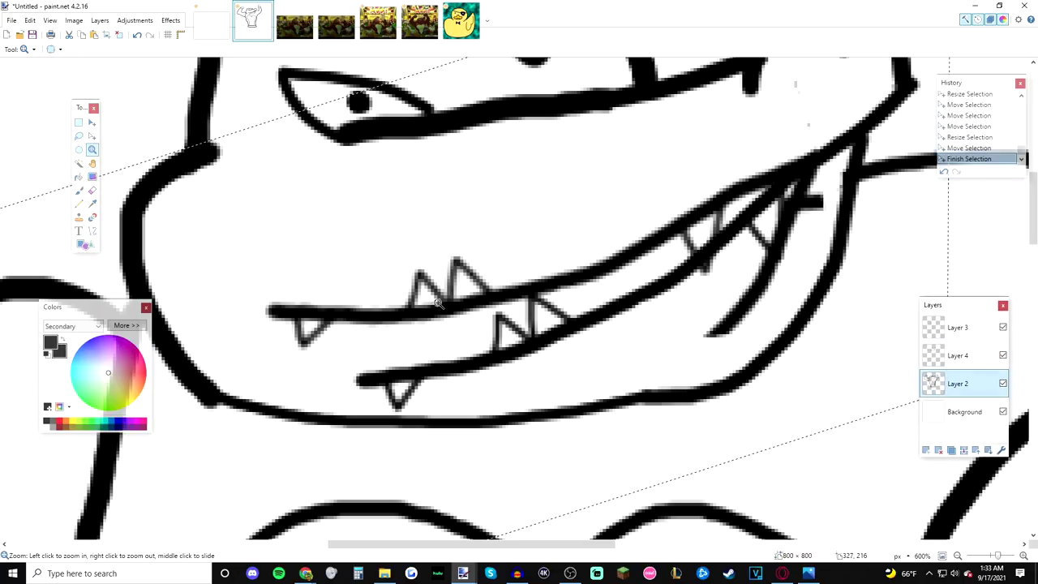
pyautogui.click(92, 190)
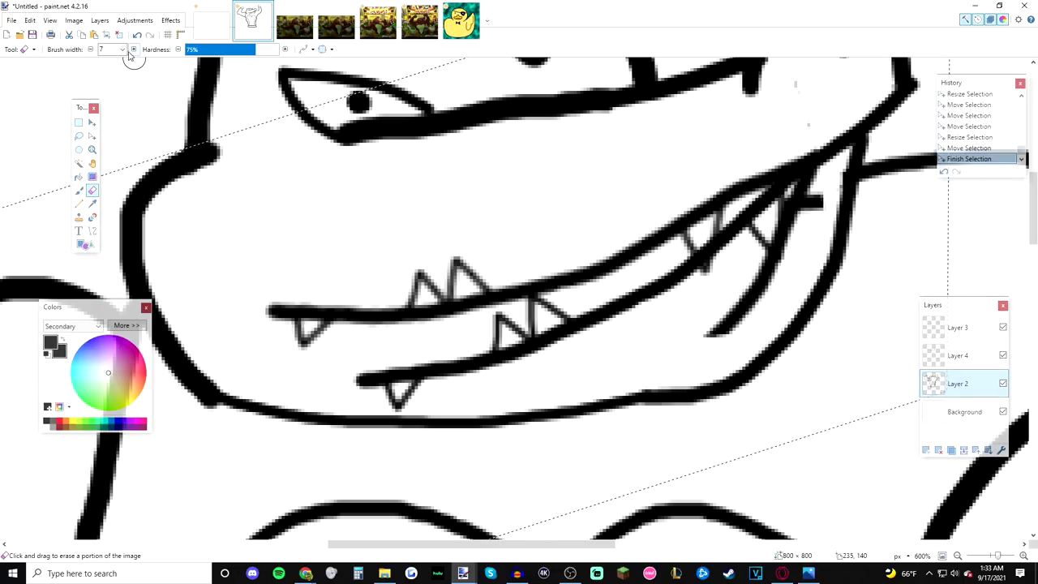
pyautogui.moveTo(394, 378); pyautogui.dragTo(410, 383)
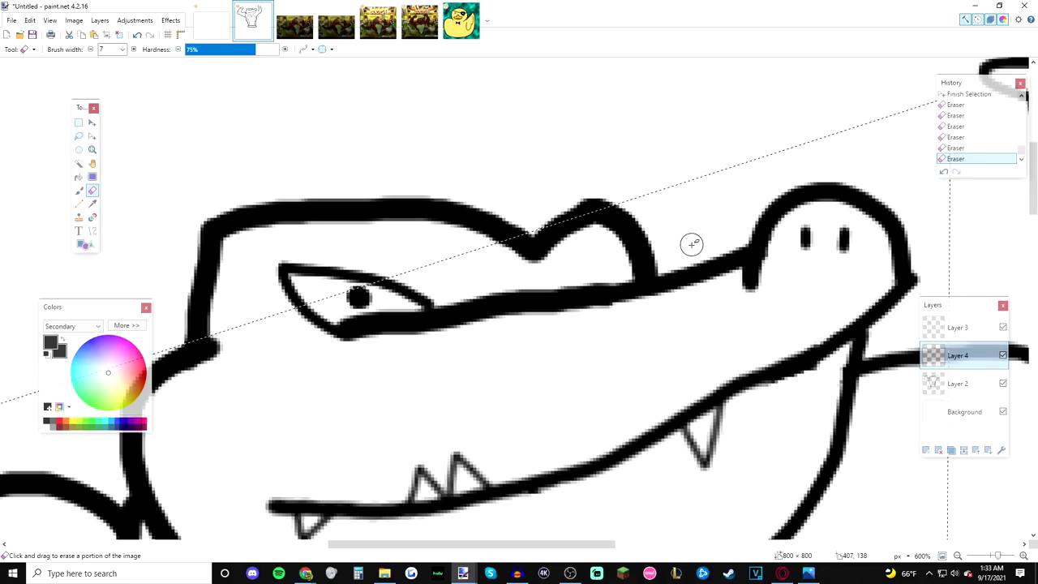
pyautogui.scroll(-1, 799, 236)
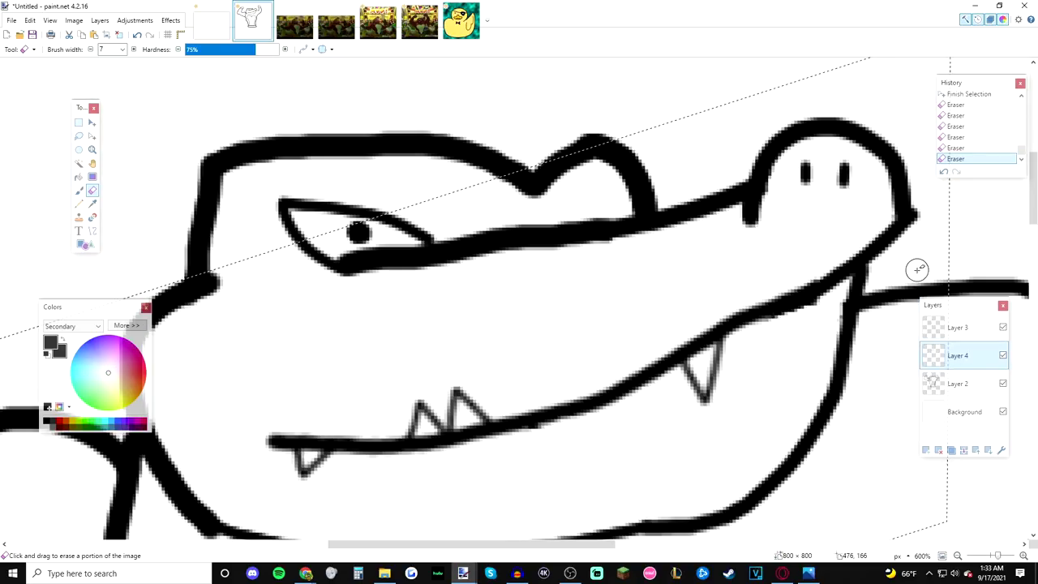
# Step: Inspect the cleaned-up mouth, the whole figure, and the fist and wristband on the bent arm
pyautogui.click(93, 149)
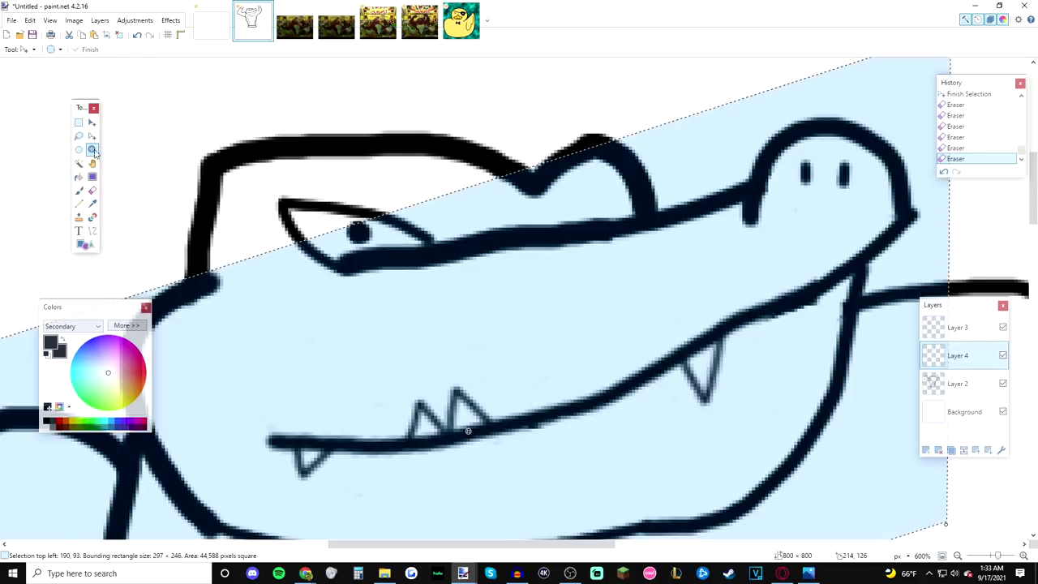
pyautogui.scroll(-5, 598, 251)
pyautogui.click(686, 275)
pyautogui.click(686, 276)
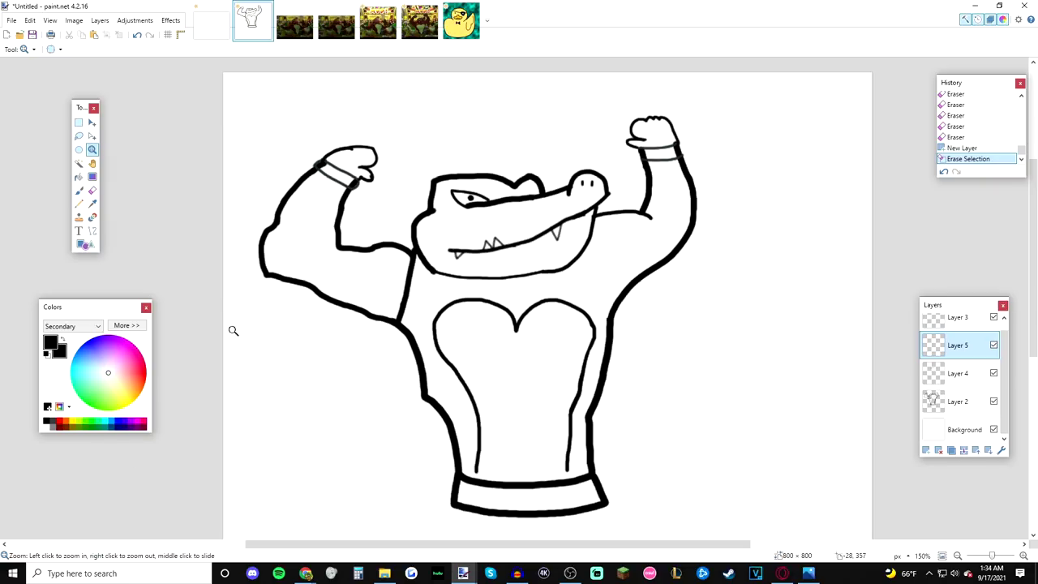
pyautogui.click(391, 154)
pyautogui.click(239, 185)
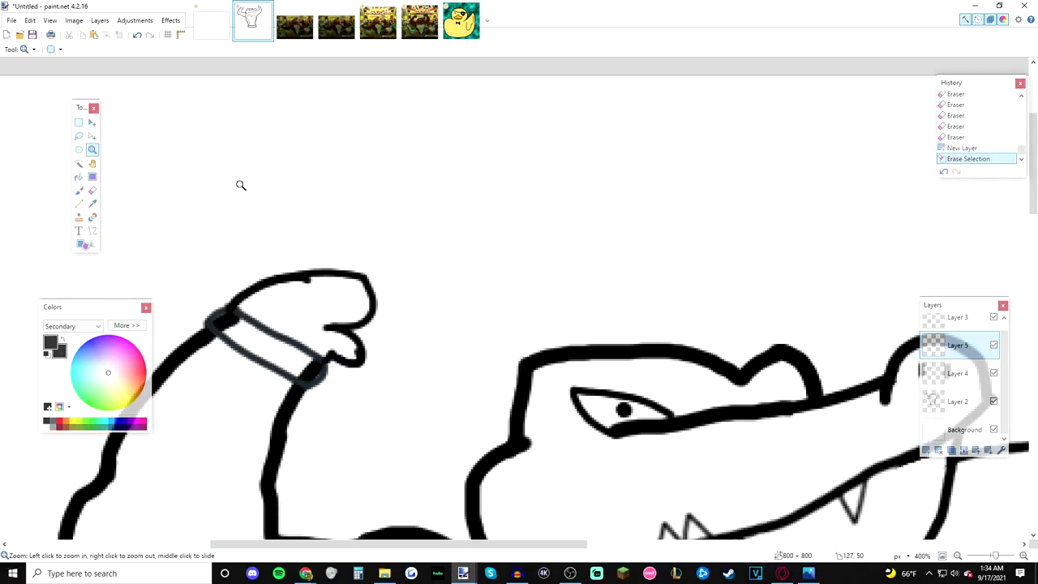
pyautogui.click(276, 187)
pyautogui.scroll(5, 293, 188)
pyautogui.scroll(-6, 596, 341)
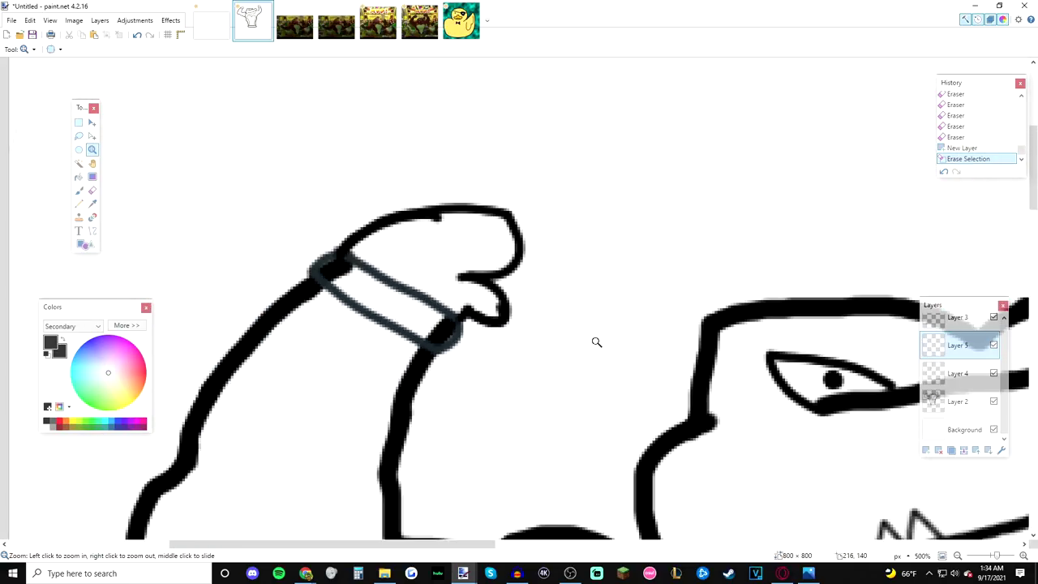
pyautogui.scroll(-3, 685, 409)
pyautogui.moveTo(809, 390); pyautogui.dragTo(827, 400)
pyautogui.scroll(-3, 803, 390)
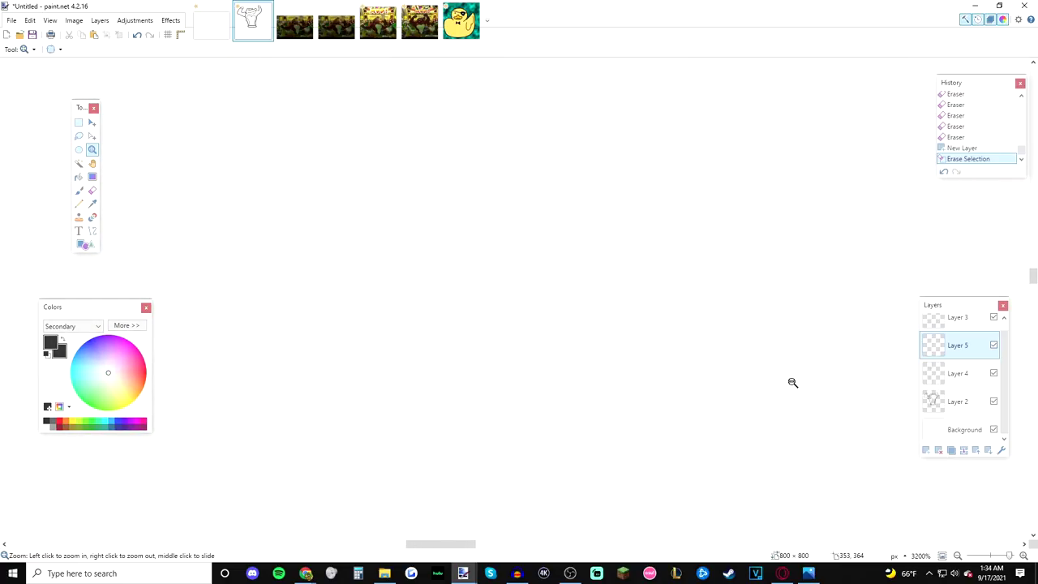
# Step: Review the torso, chest outline and belt, and check the head and raised arms of the crocodile
pyautogui.rightClick(793, 383)
pyautogui.rightClick(782, 389)
pyautogui.rightClick(777, 392)
pyautogui.rightClick(769, 396)
pyautogui.rightClick(762, 394)
pyautogui.rightClick(746, 390)
pyautogui.rightClick(739, 387)
pyautogui.rightClick(739, 384)
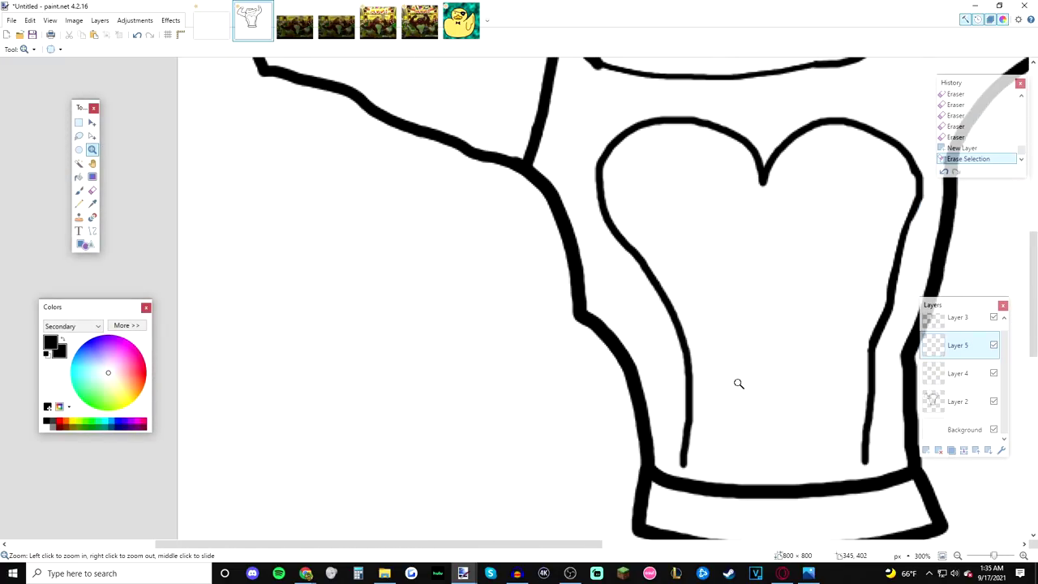
pyautogui.rightClick(730, 371)
pyautogui.scroll(2, 725, 366)
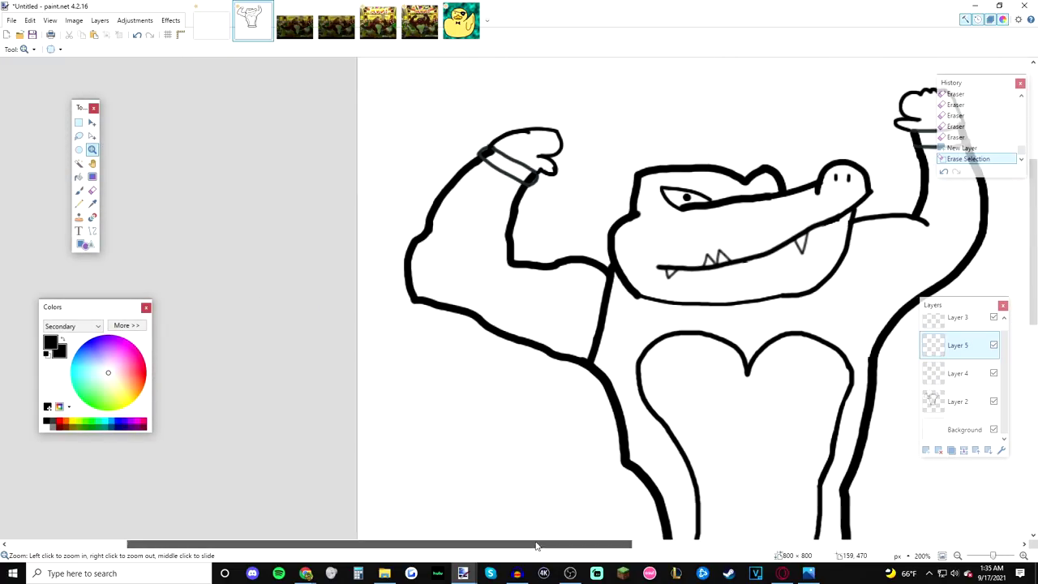
pyautogui.scroll(-2, 656, 397)
pyautogui.scroll(-3, 657, 397)
pyautogui.scroll(3, 656, 397)
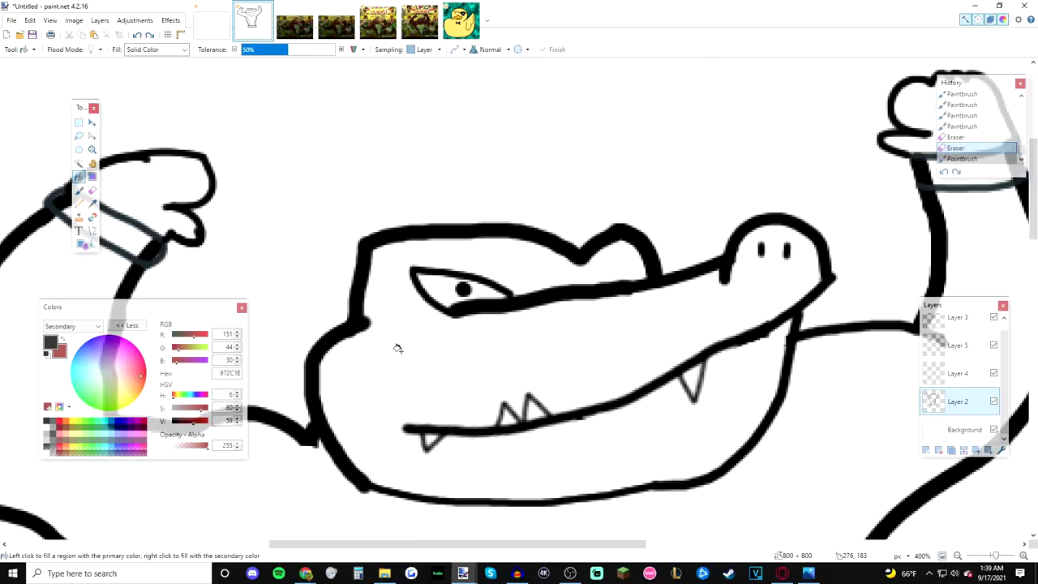
# Step: Fill the crocodile's head on Layer 2 with the red-brown color 972C1E at 50% tolerance
pyautogui.rightClick(402, 353)
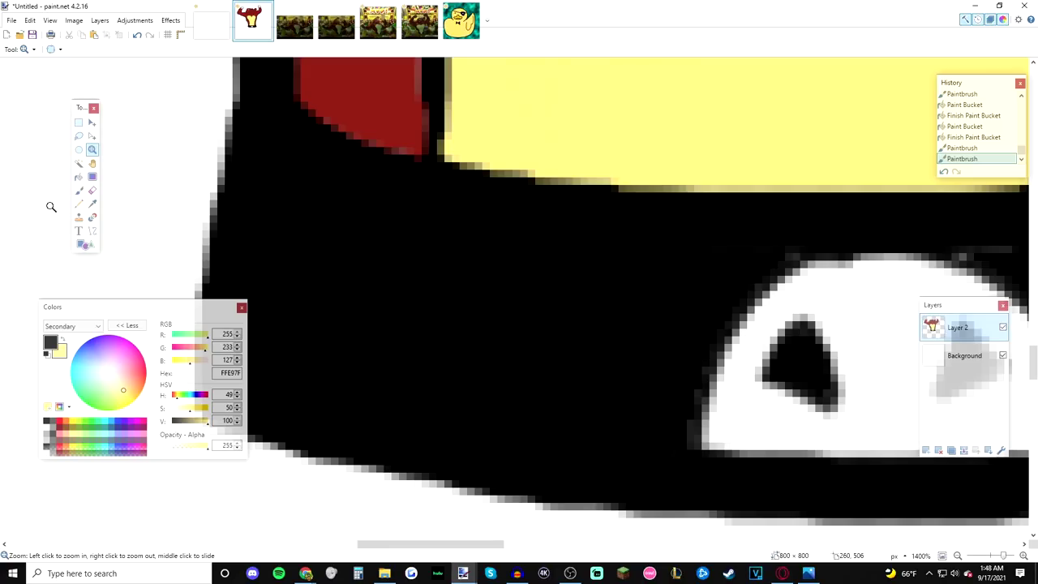
# Step: Try straight-edged, flared trouser legs below the belt with a 5-pixel black brush
pyautogui.click(78, 190)
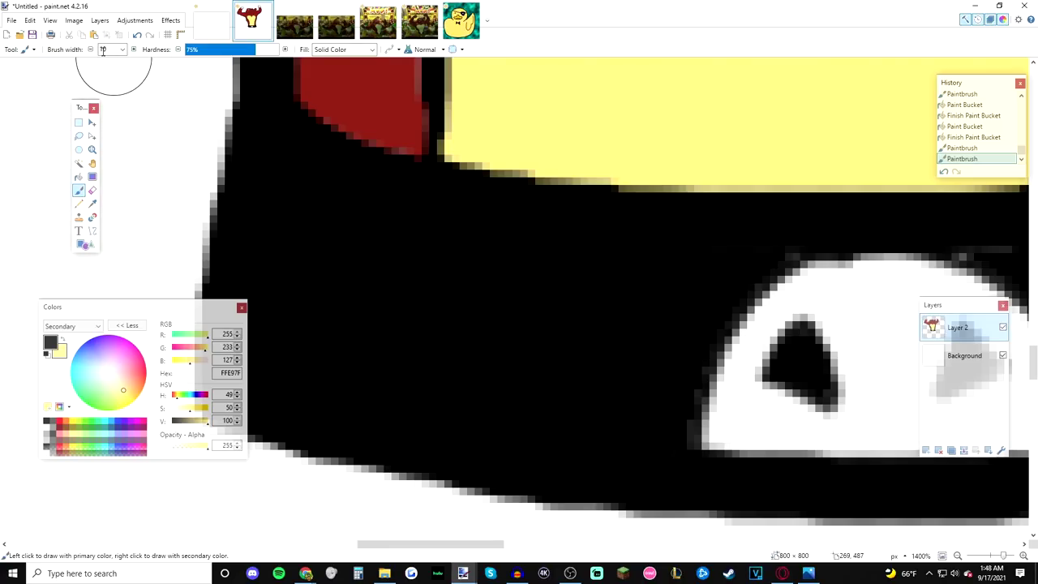
pyautogui.click(121, 50)
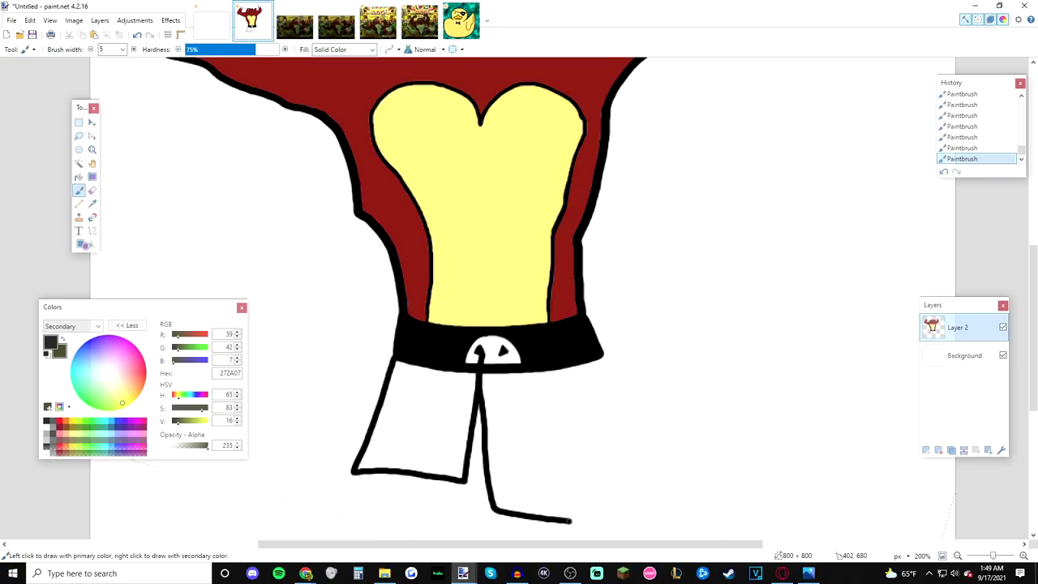
pyautogui.moveTo(568, 519); pyautogui.dragTo(614, 325)
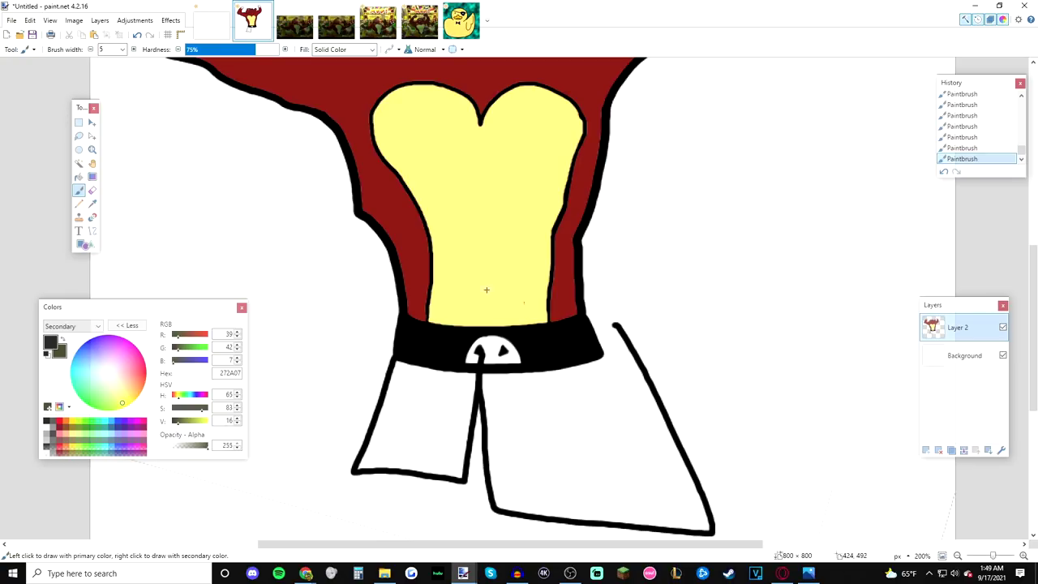
# Step: Study the trousers and skull buckle in the MVP reference picture and compare them with the drawn legs
pyautogui.click(91, 149)
pyautogui.scroll(-3, 755, 262)
pyautogui.scroll(1, 861, 285)
pyautogui.scroll(2, 792, 335)
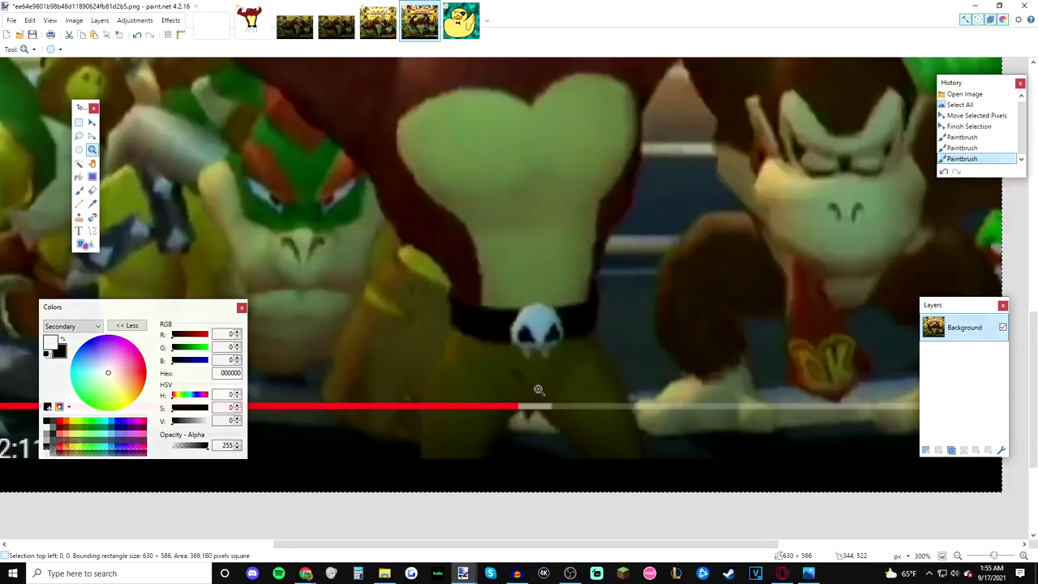
pyautogui.scroll(3, 447, 406)
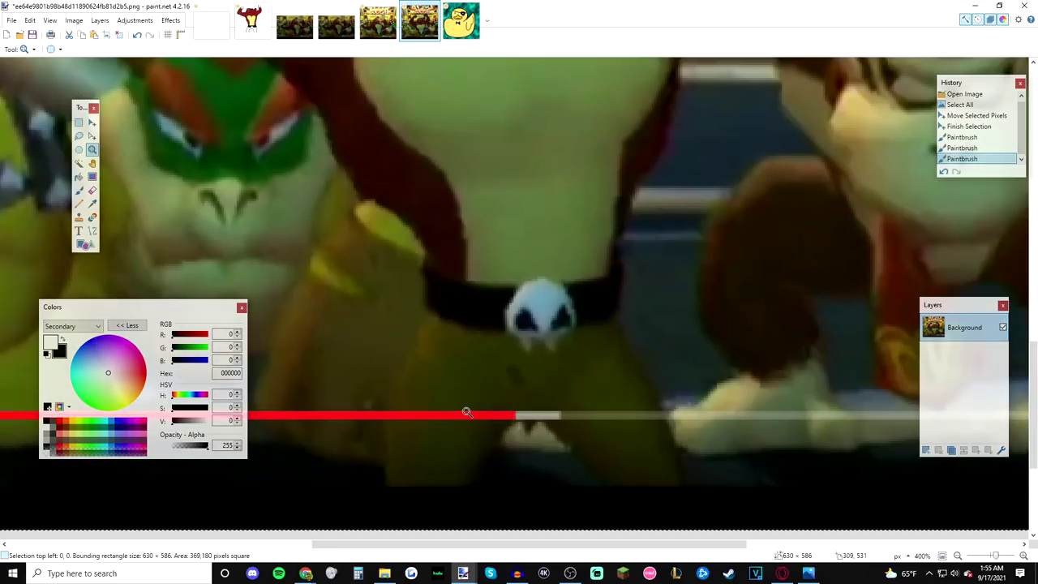
pyautogui.scroll(-1, 467, 413)
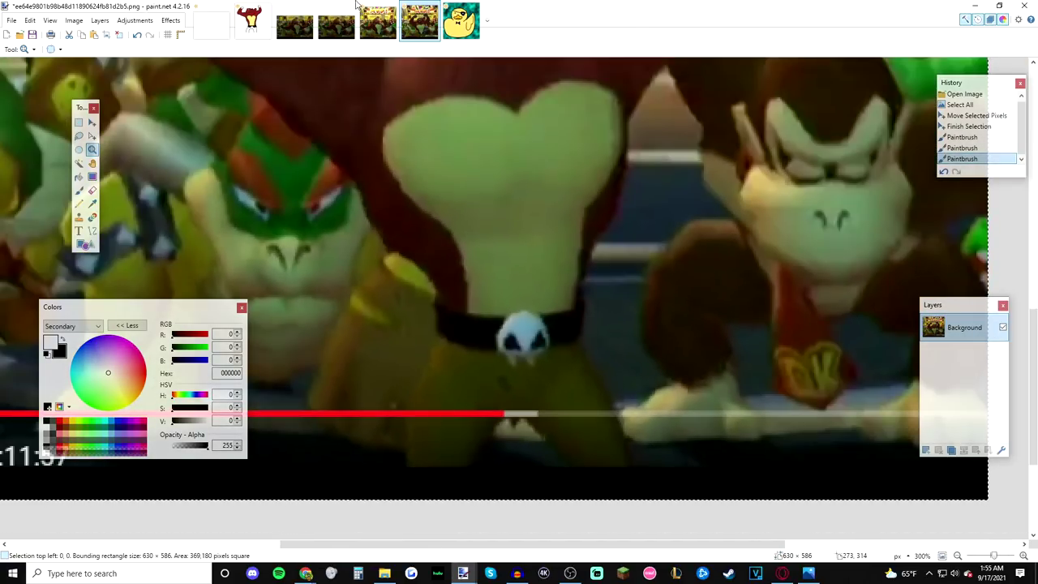
pyautogui.click(252, 21)
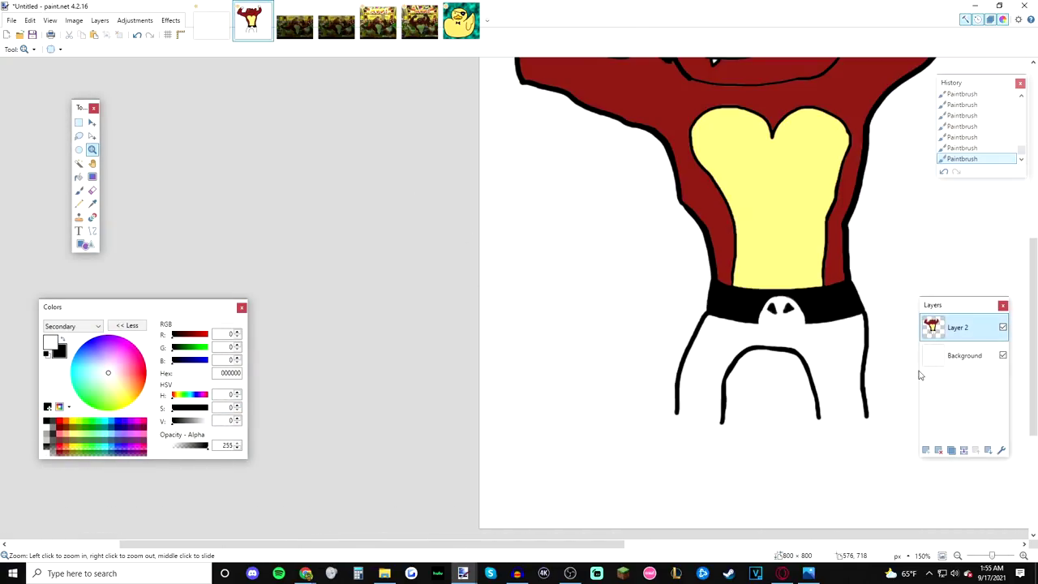
pyautogui.scroll(-3, 895, 359)
pyautogui.scroll(10, 898, 380)
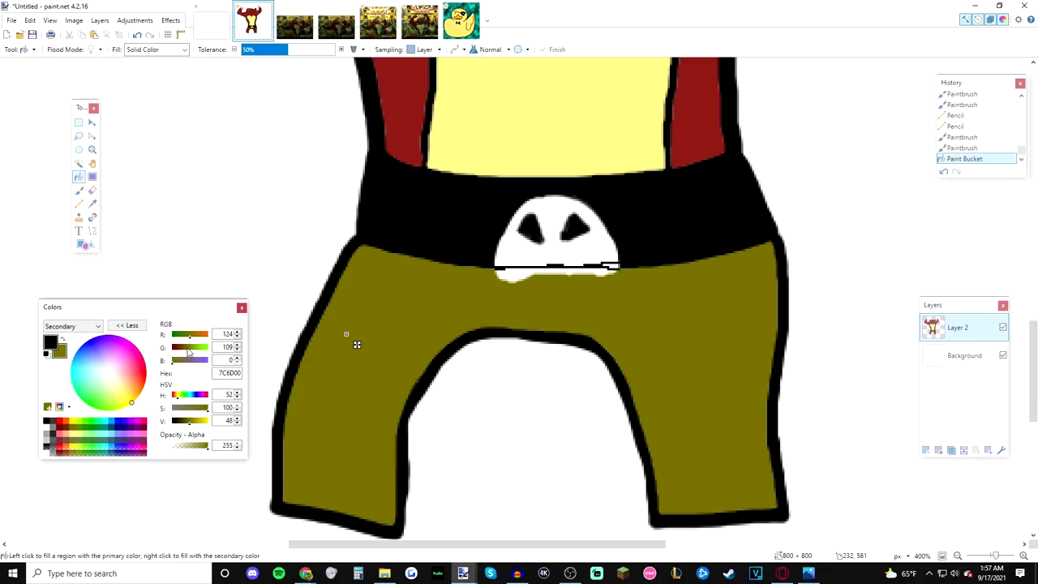
# Step: Recolor the trouser fill with olive 7C6D00 and compare it with the trousers in the reference picture
pyautogui.click(352, 341)
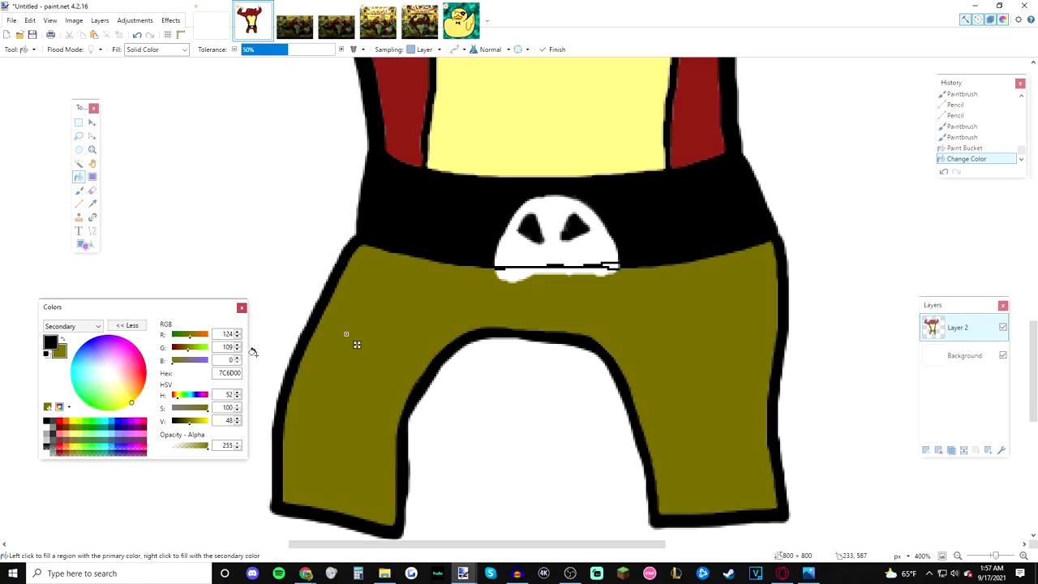
pyautogui.click(420, 20)
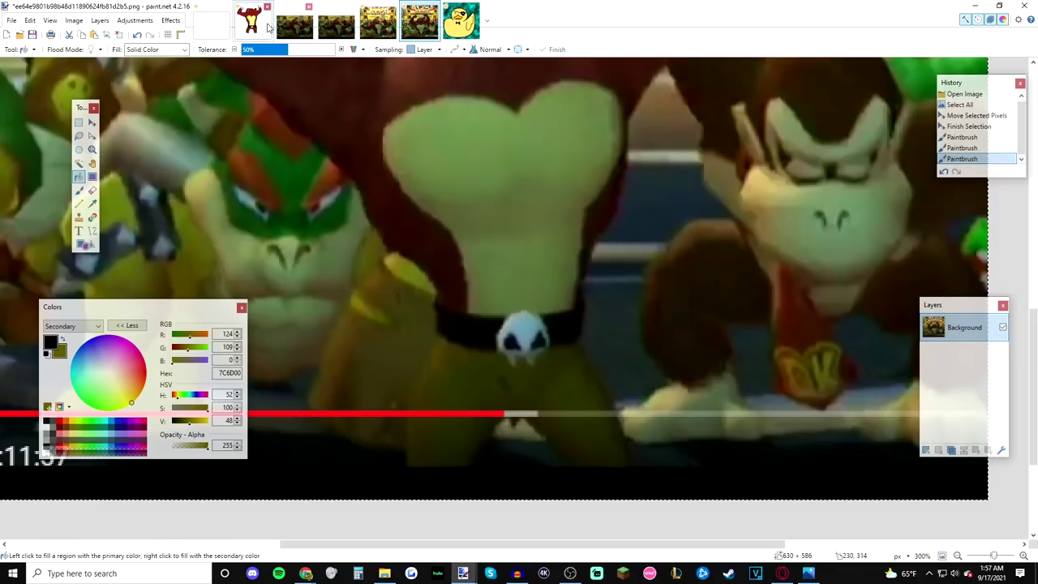
pyautogui.click(266, 26)
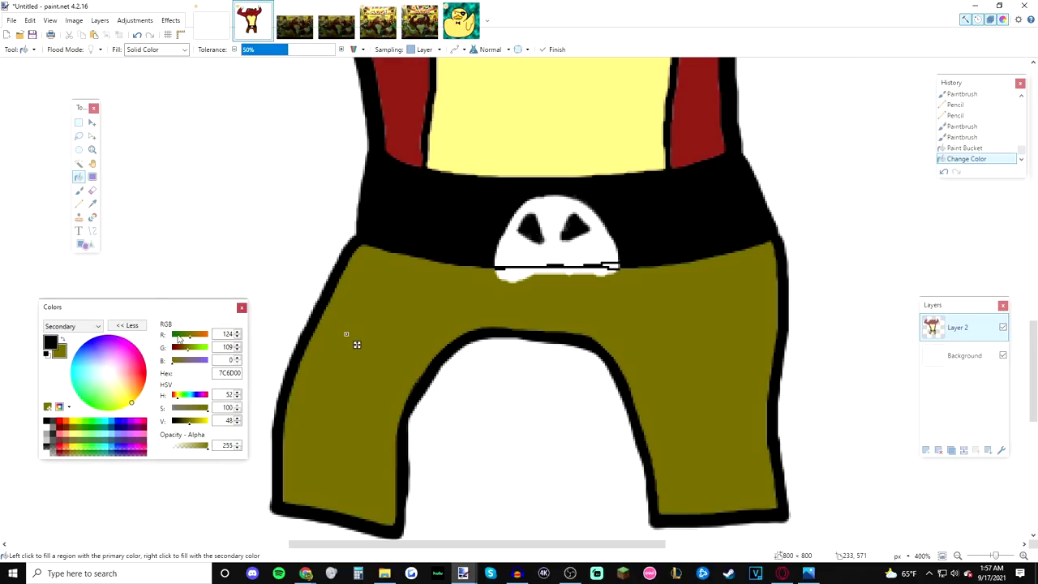
pyautogui.press('z')
pyautogui.hotkey('ctrl', '0')
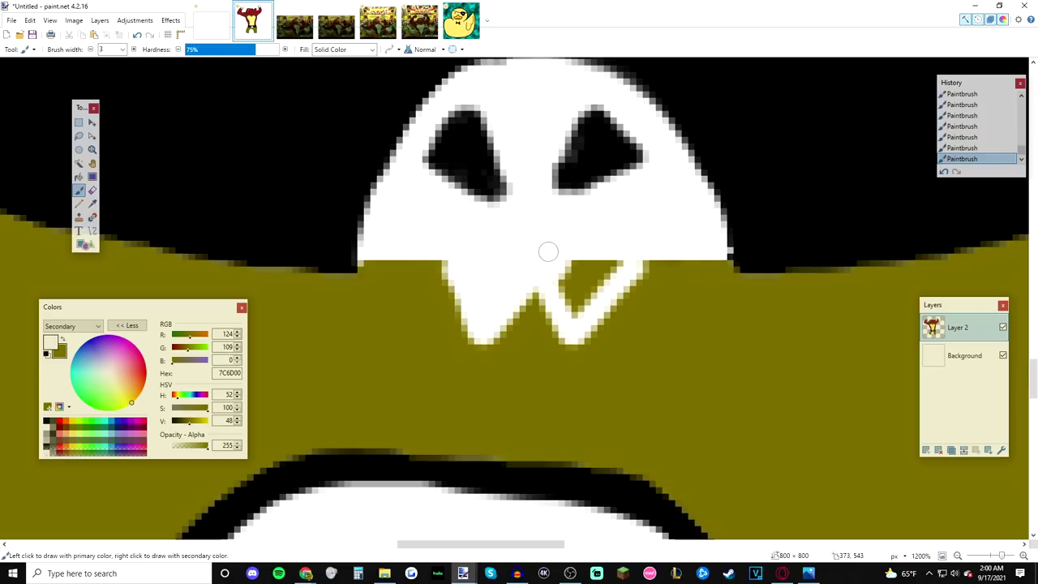
# Step: Paint the hollow second fang of the belt's skull buckle solid white with a 3-pixel brush
pyautogui.moveTo(547, 251)
pyautogui.mouseDown()
pyautogui.moveTo(574, 305)
pyautogui.moveTo(616, 252)
pyautogui.moveTo(599, 251)
pyautogui.moveTo(575, 278)
pyautogui.mouseUp()
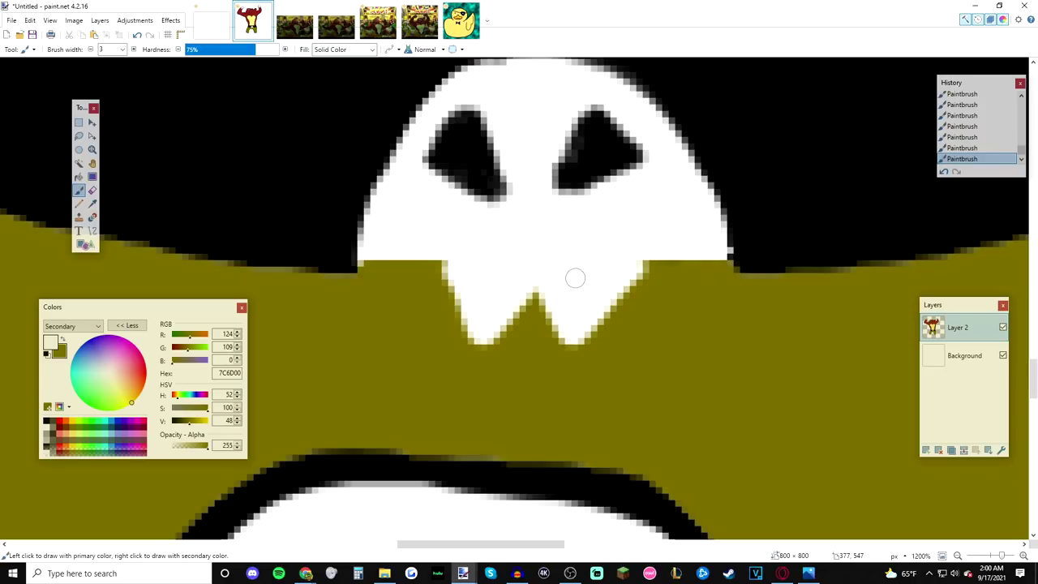
pyautogui.click(92, 149)
pyautogui.rightClick(786, 249)
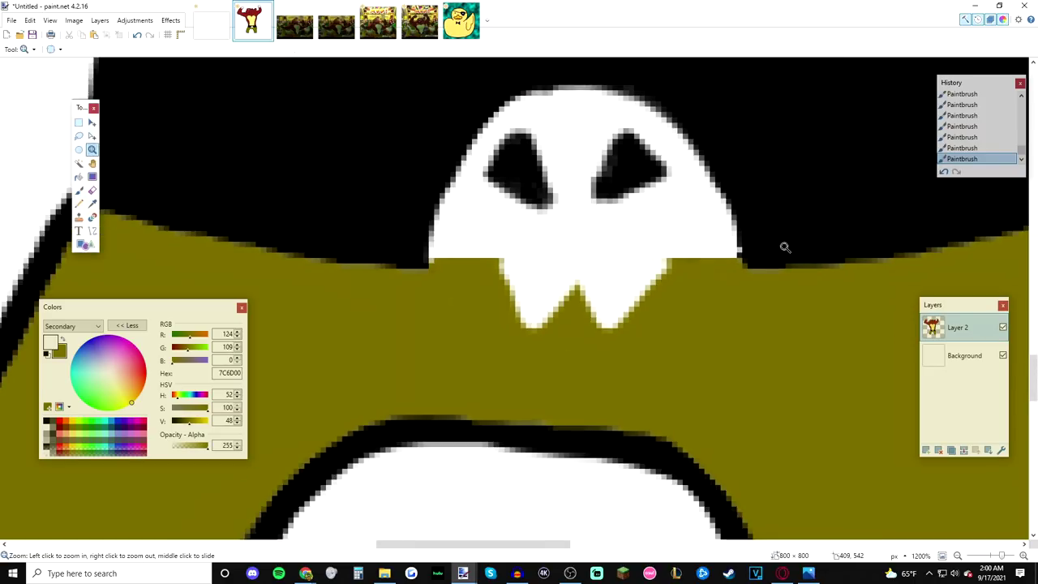
pyautogui.rightClick(795, 257)
pyautogui.rightClick(804, 265)
pyautogui.rightClick(806, 267)
pyautogui.rightClick(806, 268)
pyautogui.rightClick(805, 272)
pyautogui.rightClick(805, 274)
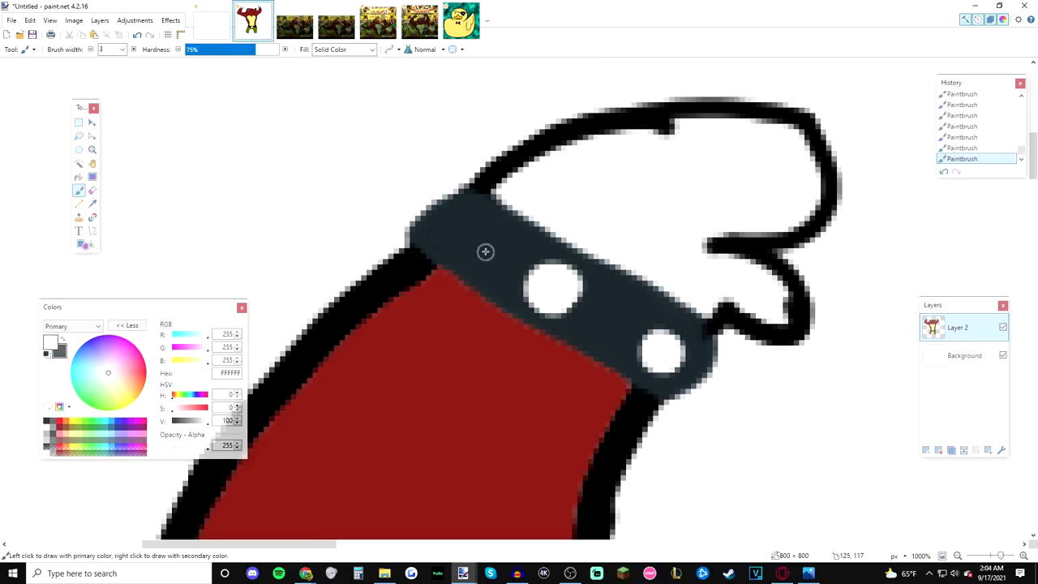
# Step: Try a third white stud on the dark wristband with a 3-pixel brush, and undo the stroke
pyautogui.moveTo(469, 232); pyautogui.dragTo(456, 224)
pyautogui.hotkey('ctrl', 'z')
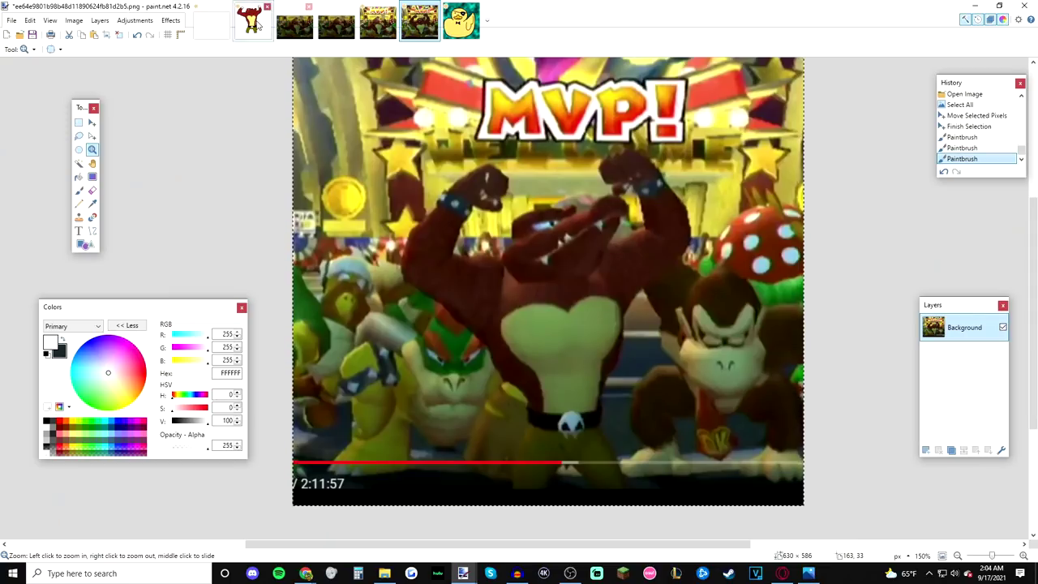
# Step: Compare the colored crocodile's fists and wristbands with those in the MVP reference picture
pyautogui.click(257, 25)
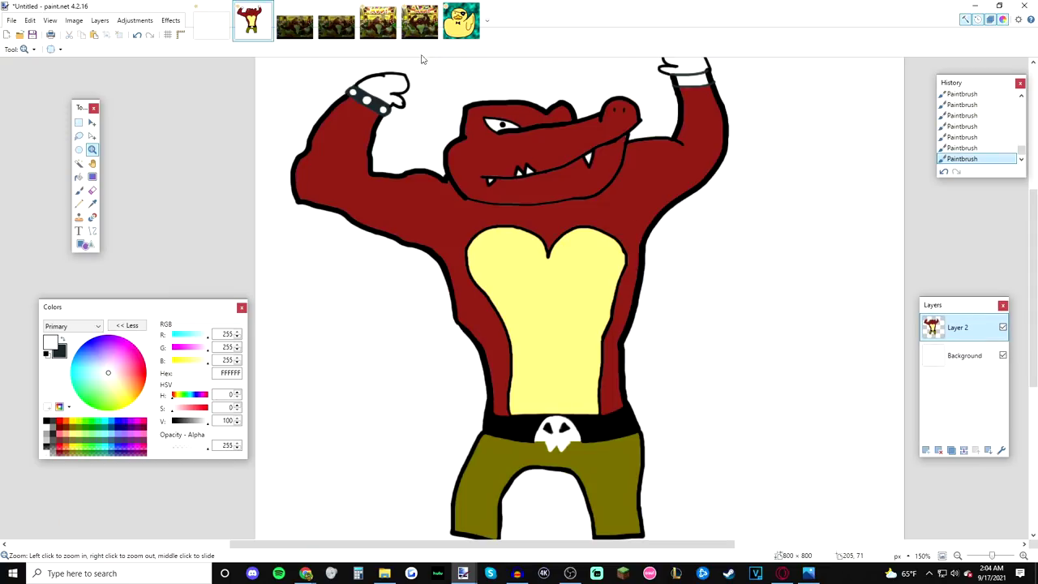
pyautogui.click(411, 29)
pyautogui.click(253, 29)
pyautogui.click(419, 24)
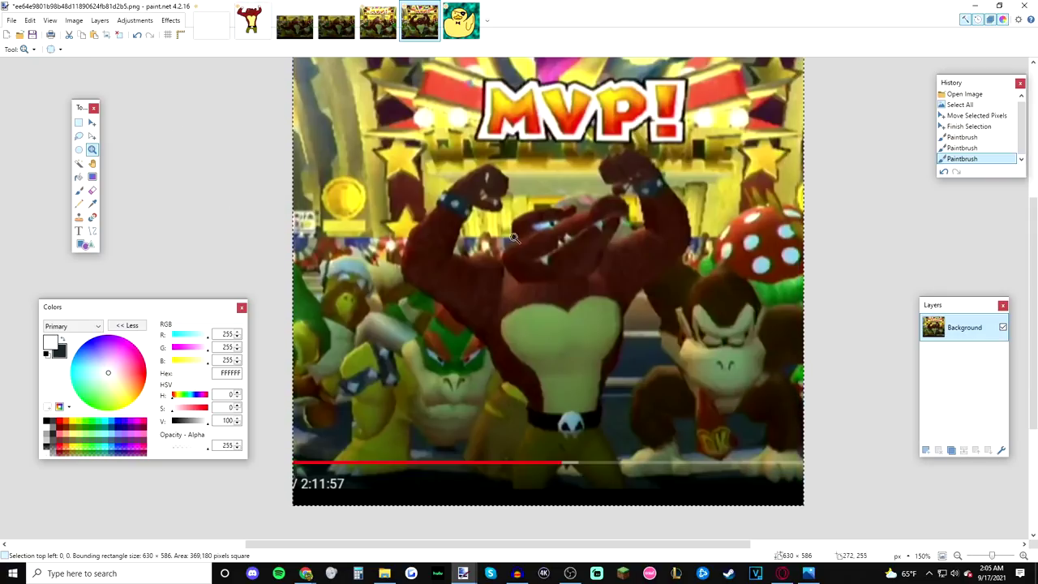
# Step: Check the fists in the MVP reference and fill the drawing's fist above the three-studded wristband with cyan 00FFFF
pyautogui.scroll(3, 602, 293)
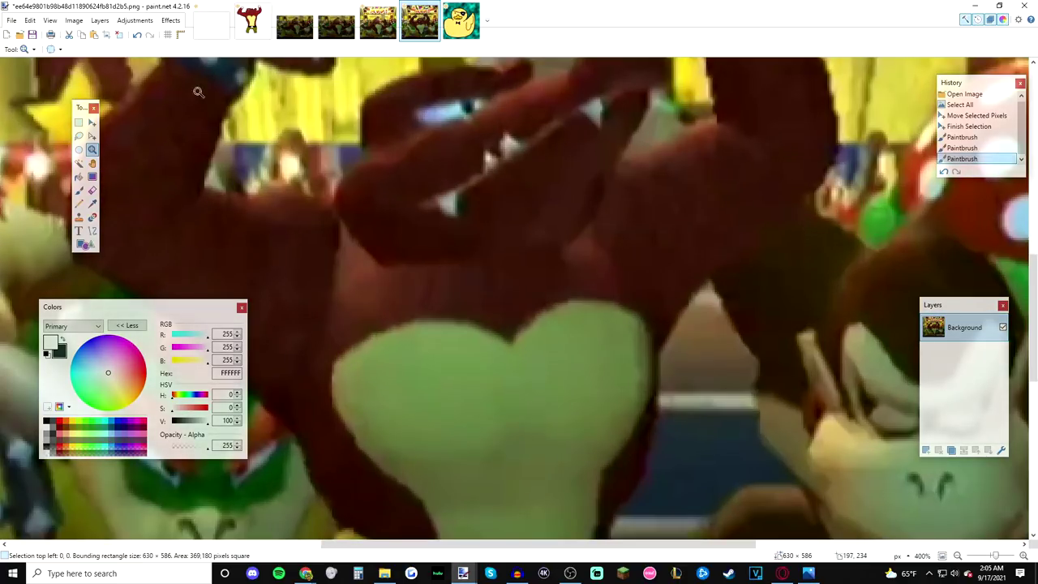
pyautogui.click(252, 22)
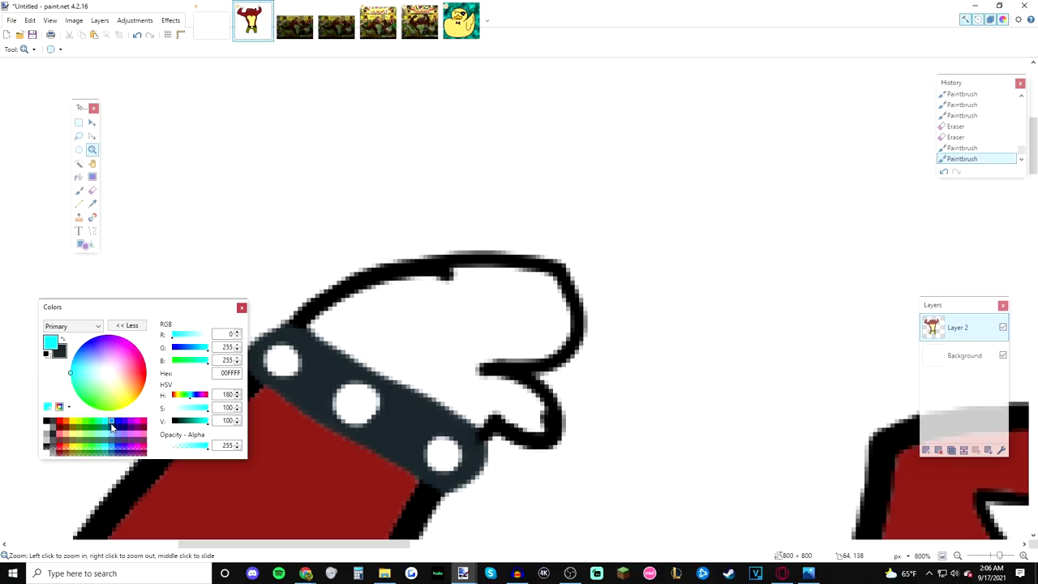
pyautogui.click(109, 426)
pyautogui.click(79, 180)
pyautogui.click(459, 327)
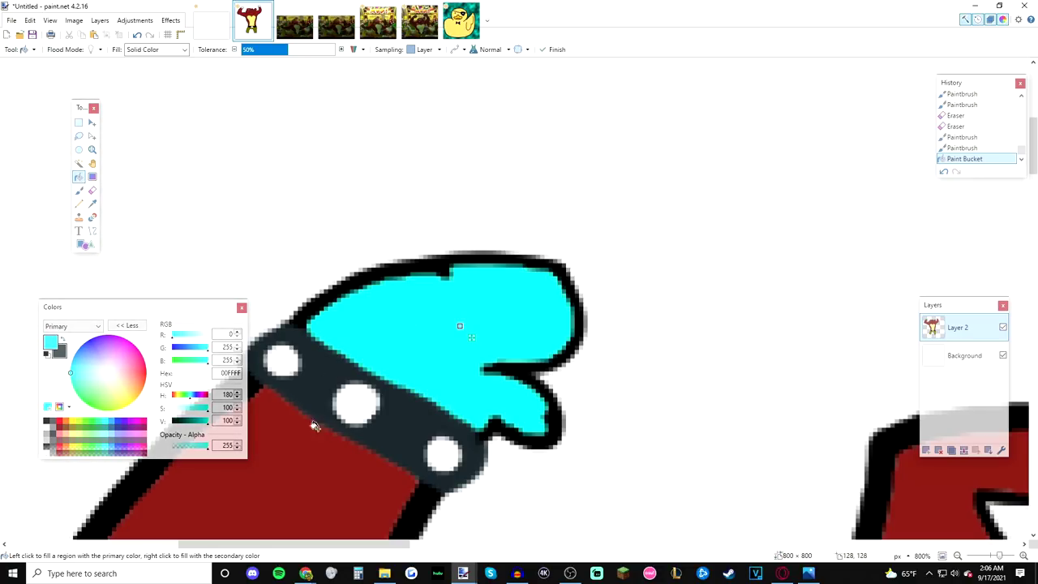
# Step: Fill the fist above the two-studded wristband with blue 0094FF and compare it with the cyan fist
pyautogui.moveTo(386, 544); pyautogui.dragTo(693, 508)
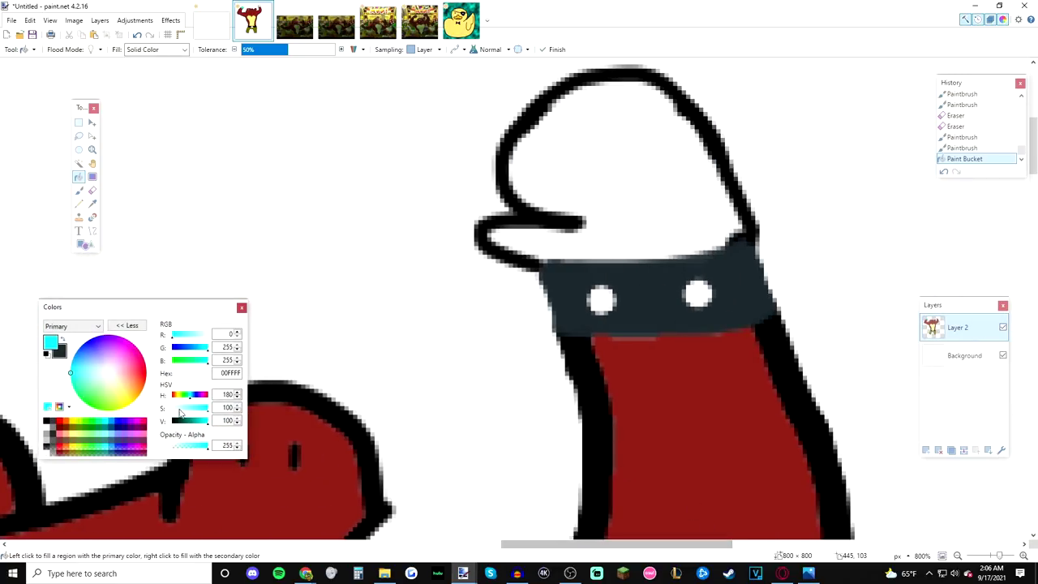
pyautogui.click(112, 424)
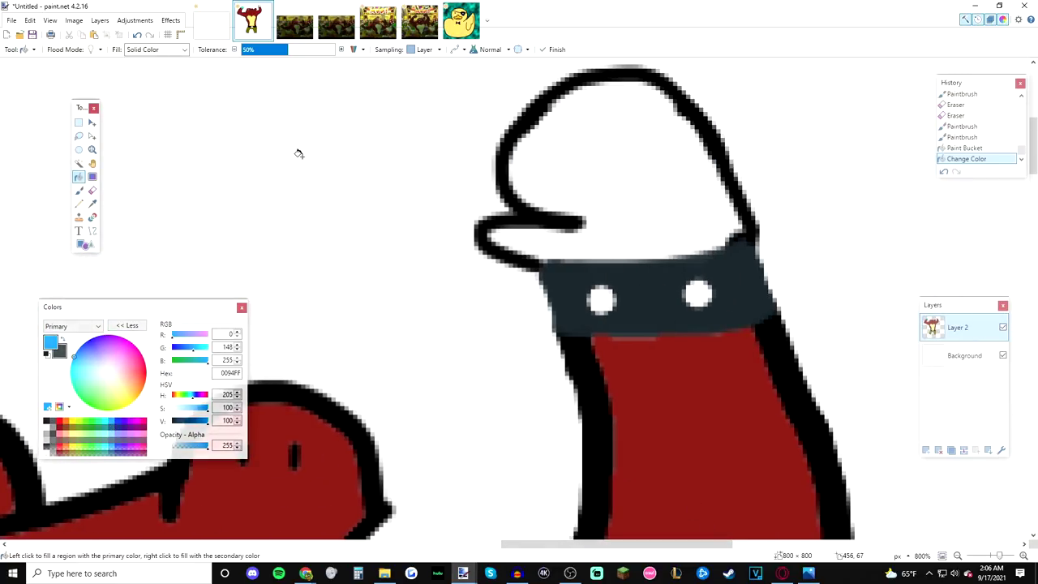
pyautogui.click(585, 174)
pyautogui.moveTo(546, 546); pyautogui.dragTo(317, 545)
pyautogui.scroll(-3, 235, 528)
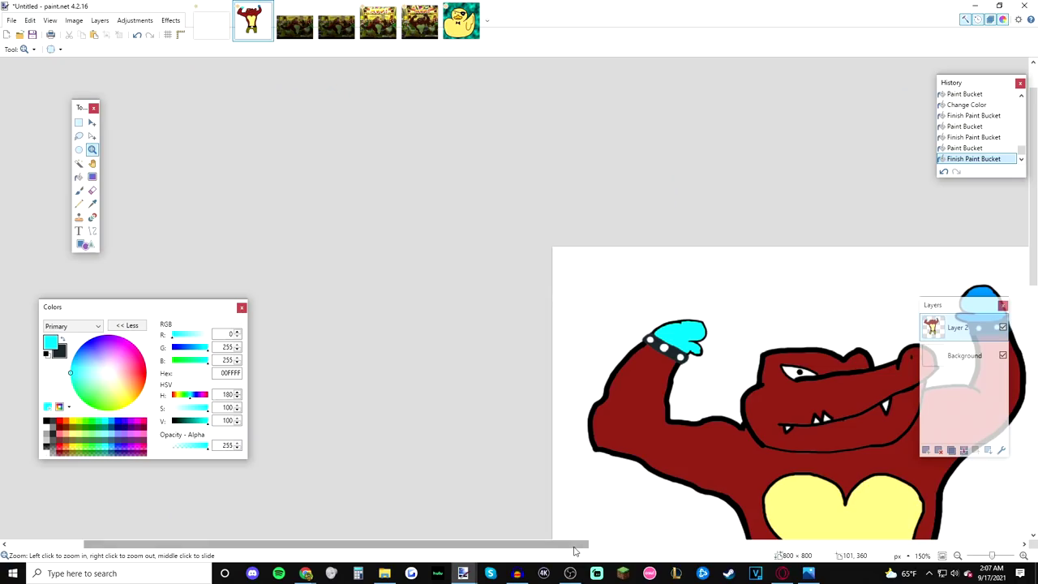
pyautogui.moveTo(573, 551); pyautogui.dragTo(692, 537)
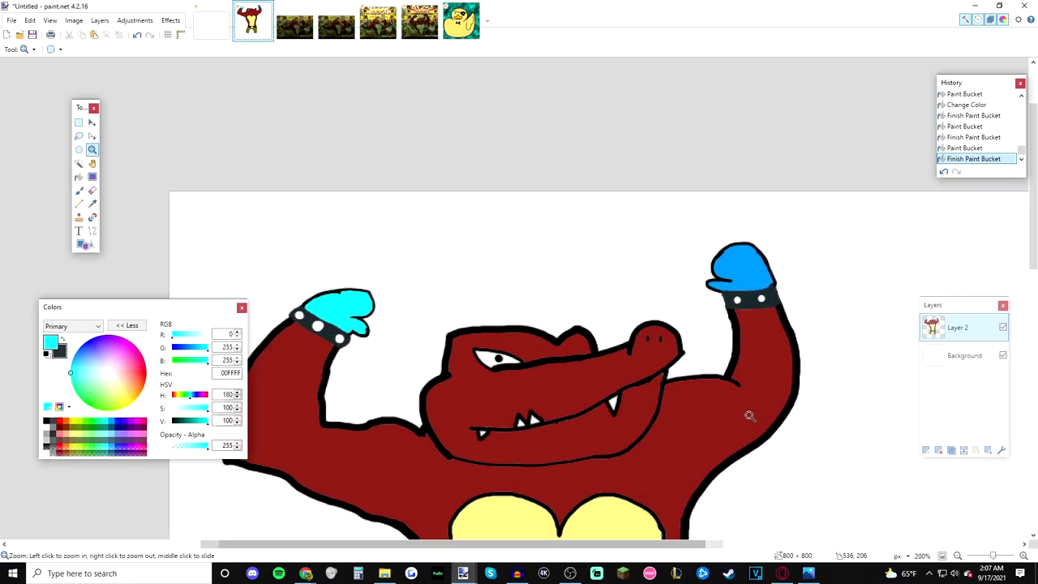
pyautogui.scroll(-2, 750, 416)
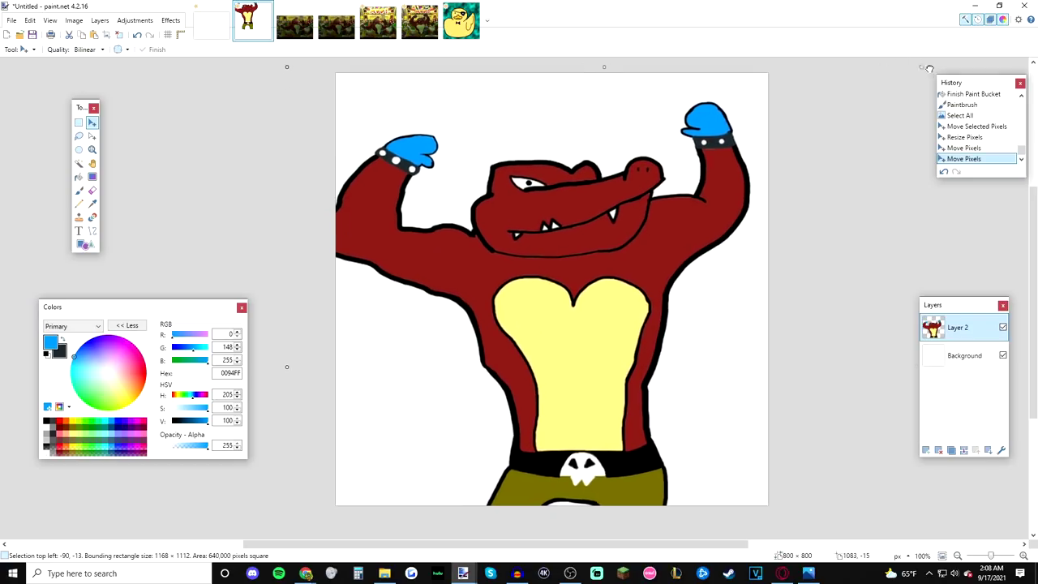
# Step: Resize and reposition the selected crocodile to fill the canvas from raised fists to trousers, undoing the last two adjustments
pyautogui.moveTo(819, 130)
pyautogui.mouseDown()
pyautogui.moveTo(858, 151)
pyautogui.moveTo(847, 169)
pyautogui.moveTo(811, 162)
pyautogui.moveTo(837, 161)
pyautogui.mouseUp()
pyautogui.moveTo(797, 227); pyautogui.dragTo(795, 244)
pyautogui.moveTo(831, 195); pyautogui.dragTo(728, 330)
pyautogui.moveTo(833, 159)
pyautogui.mouseDown()
pyautogui.moveTo(813, 183)
pyautogui.moveTo(774, 171)
pyautogui.moveTo(776, 132)
pyautogui.moveTo(780, 146)
pyautogui.mouseUp()
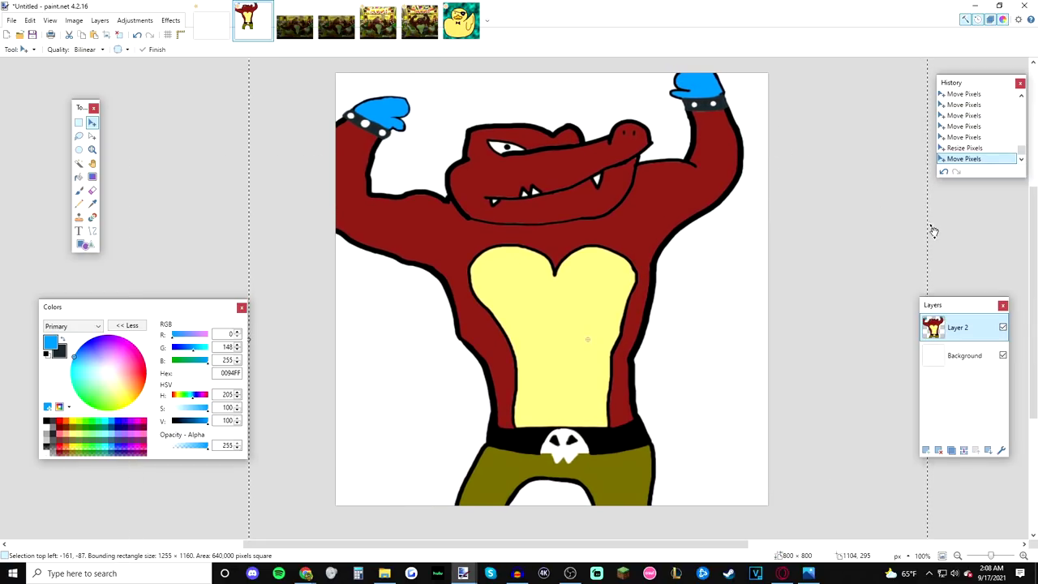
pyautogui.moveTo(932, 225)
pyautogui.mouseDown()
pyautogui.moveTo(944, 246)
pyautogui.moveTo(799, 280)
pyautogui.mouseUp()
pyautogui.hotkey('ctrl', 'z')
pyautogui.hotkey('ctrl', 'z')
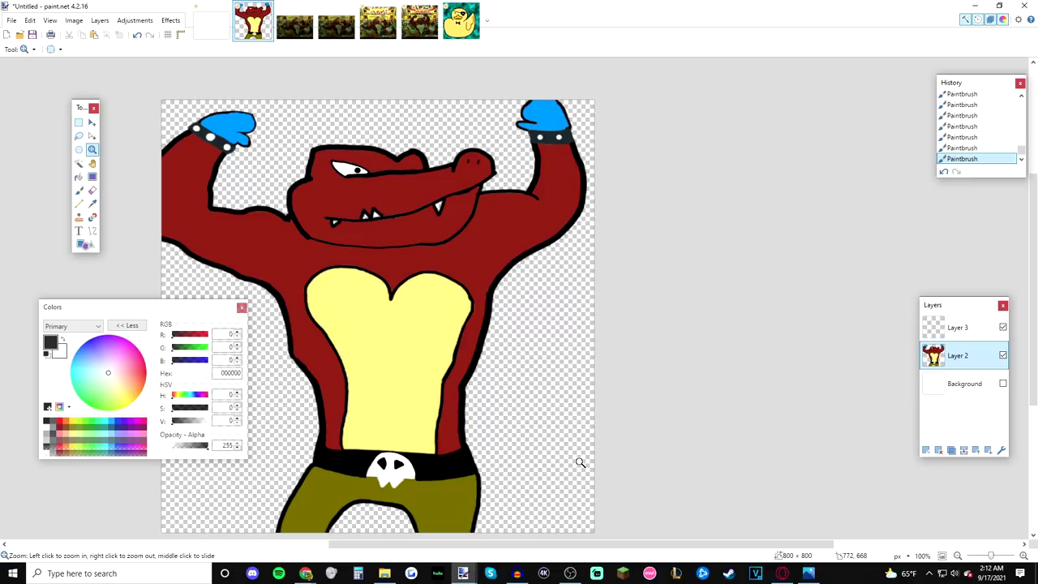
# Step: Start painting in the transparent fangs of the crocodile's mouth on Layer 2 with the Paintbrush
pyautogui.click(380, 204)
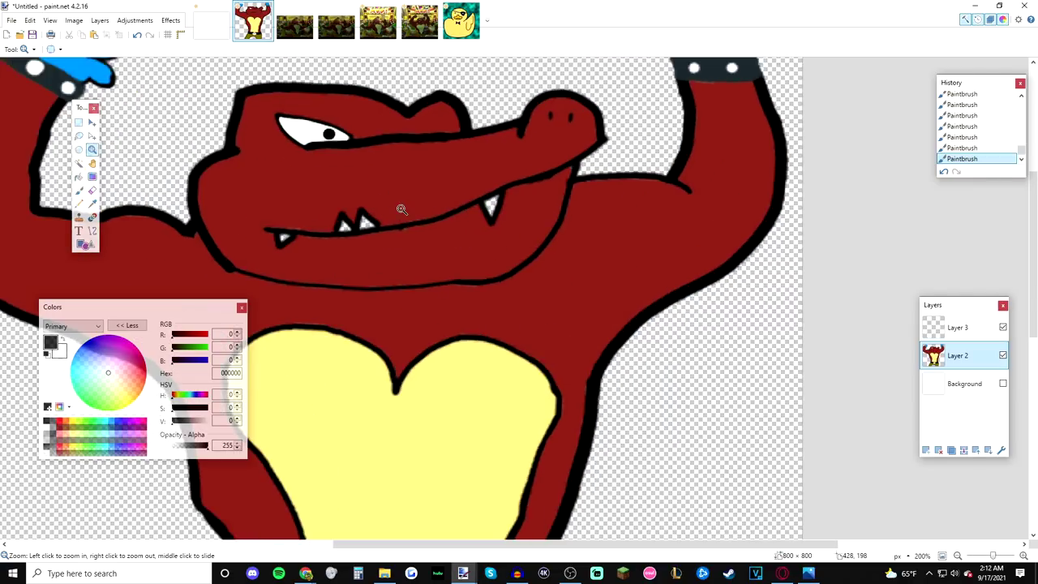
pyautogui.click(398, 209)
pyautogui.click(431, 222)
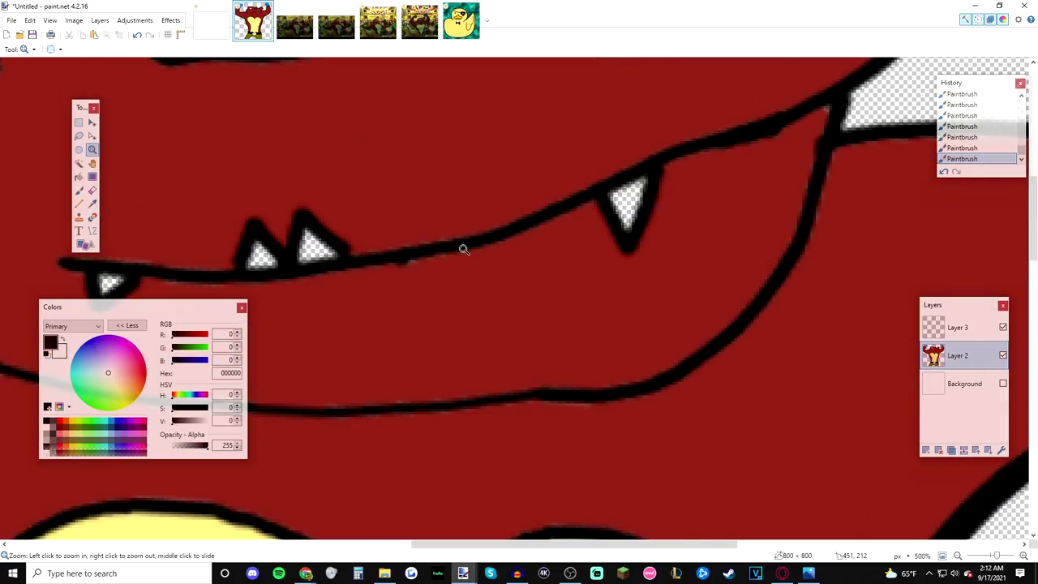
pyautogui.click(655, 216)
pyautogui.click(649, 213)
pyautogui.click(80, 191)
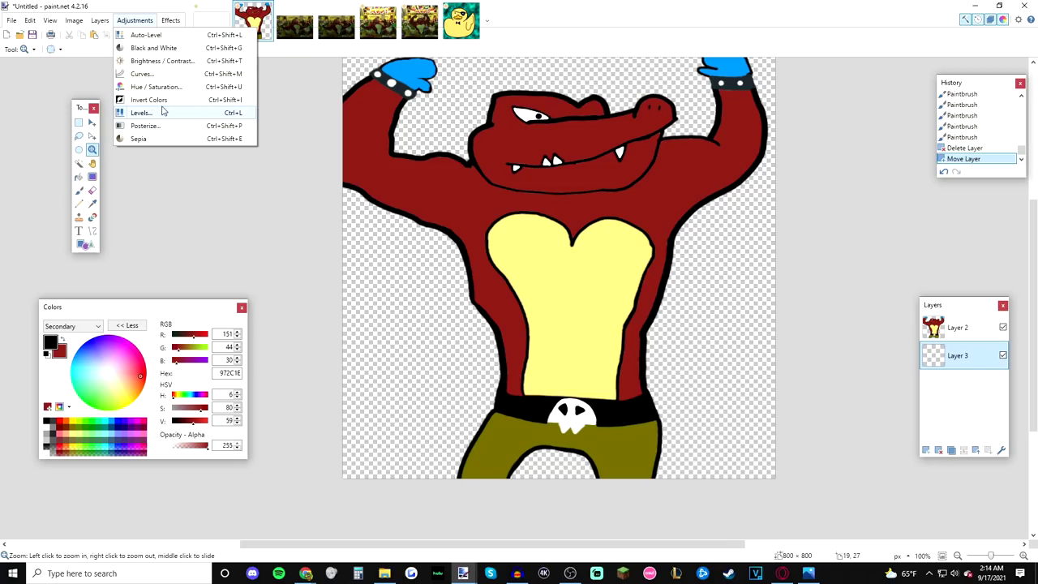
# Step: Render a Clouds background in black and dark red 972C1E on Layer 3 with roughness 0.50, and inspect it behind the crocodile
pyautogui.moveTo(170, 20)
pyautogui.moveTo(191, 112)
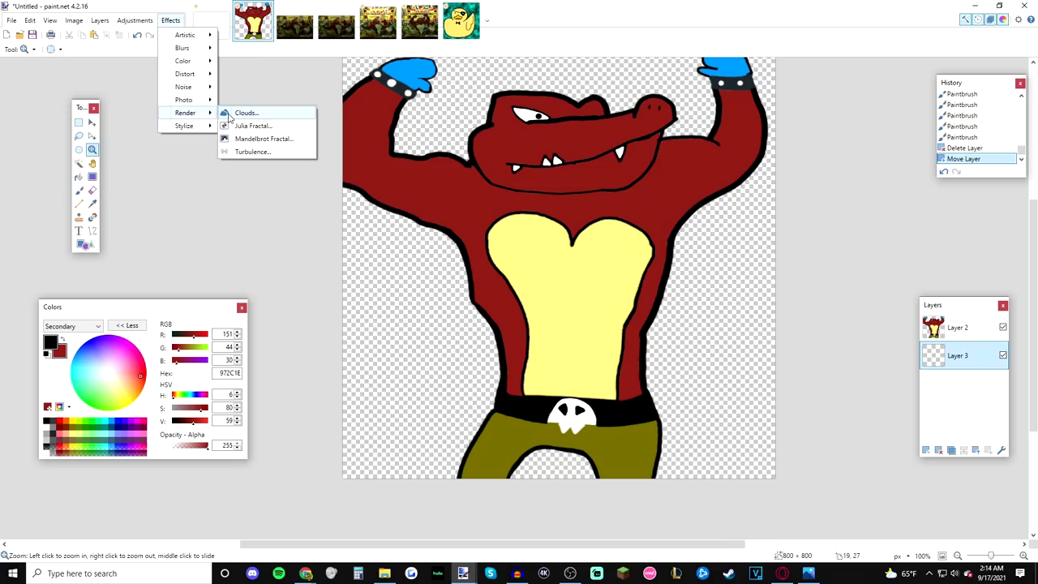
pyautogui.click(231, 116)
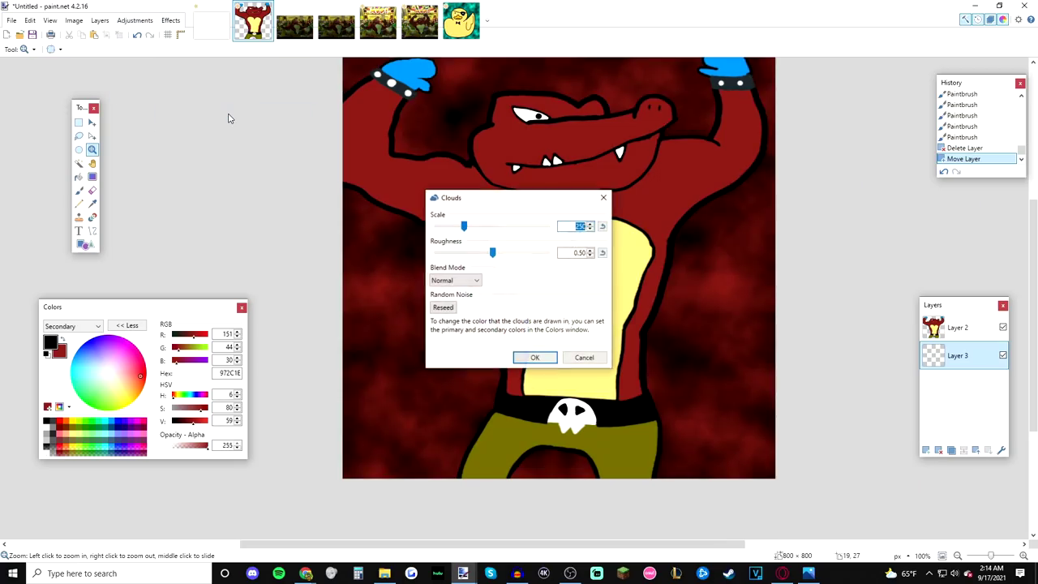
pyautogui.click(533, 358)
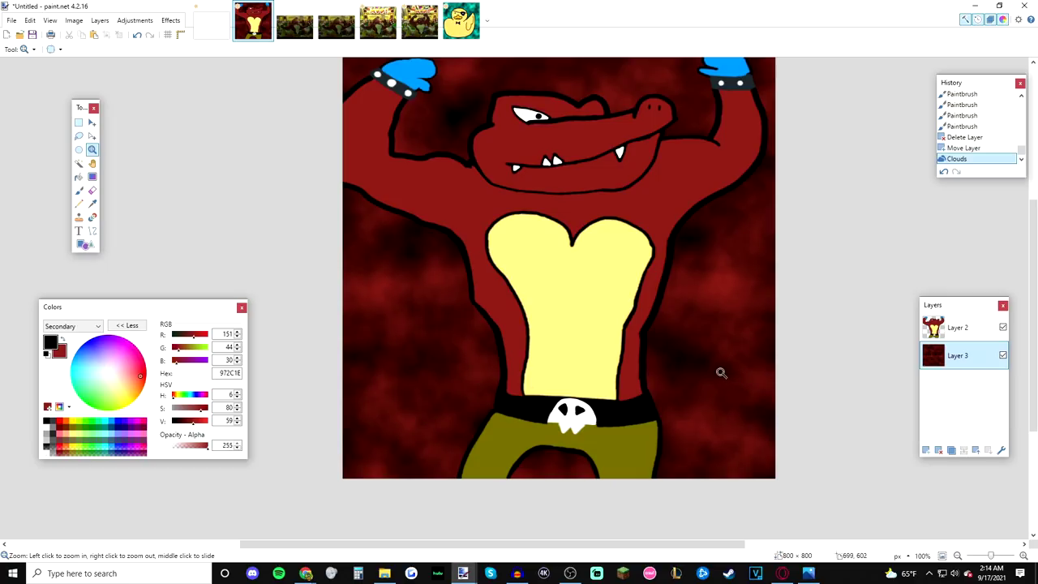
pyautogui.click(679, 262)
pyautogui.rightClick(724, 269)
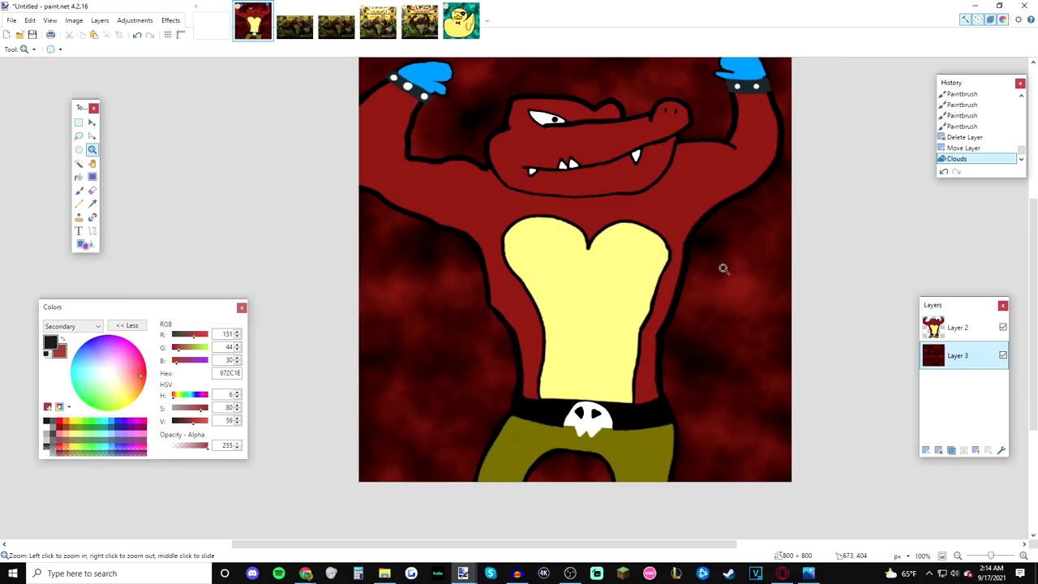
pyautogui.rightClick(724, 269)
pyautogui.click(779, 288)
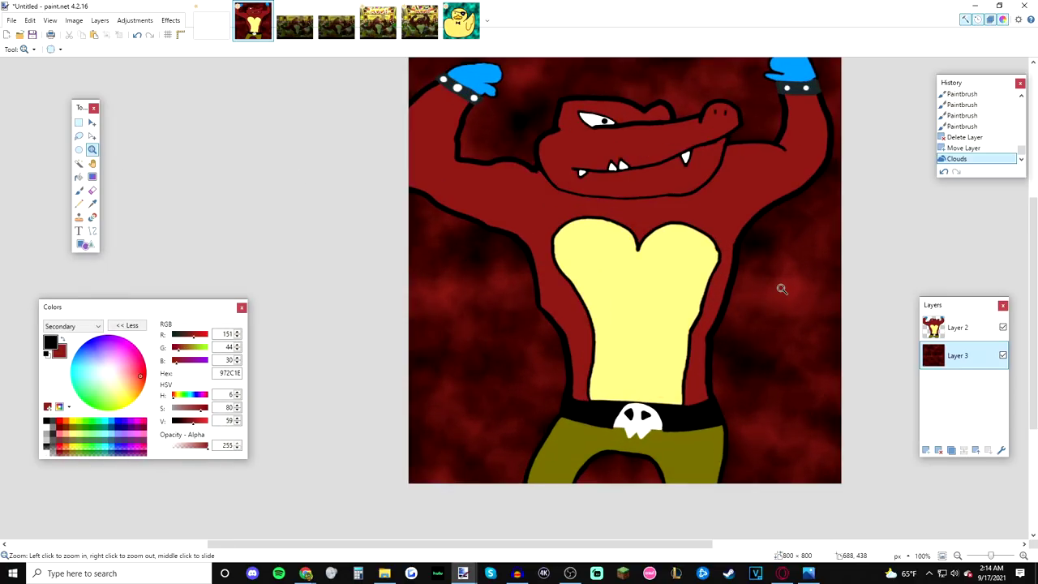
# Step: Set the secondary color to bright red FF0000 and render Clouds on Layer 3 again with roughness 0.50 and Normal blending
pyautogui.moveTo(140, 381)
pyautogui.mouseDown()
pyautogui.moveTo(149, 376)
pyautogui.moveTo(106, 388)
pyautogui.moveTo(146, 373)
pyautogui.mouseUp()
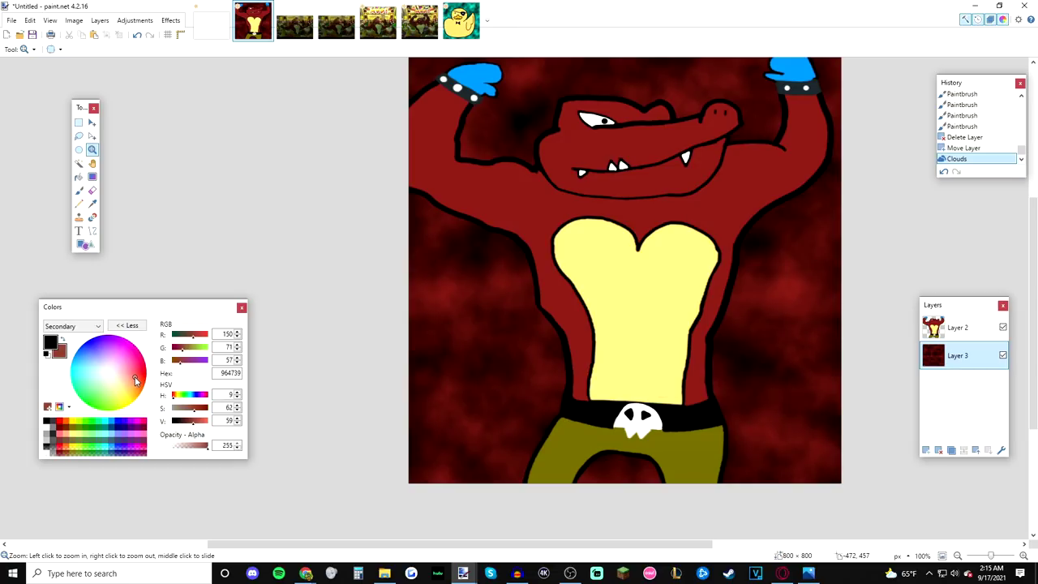
pyautogui.hscroll(1, 668, 519)
pyautogui.rightClick(62, 422)
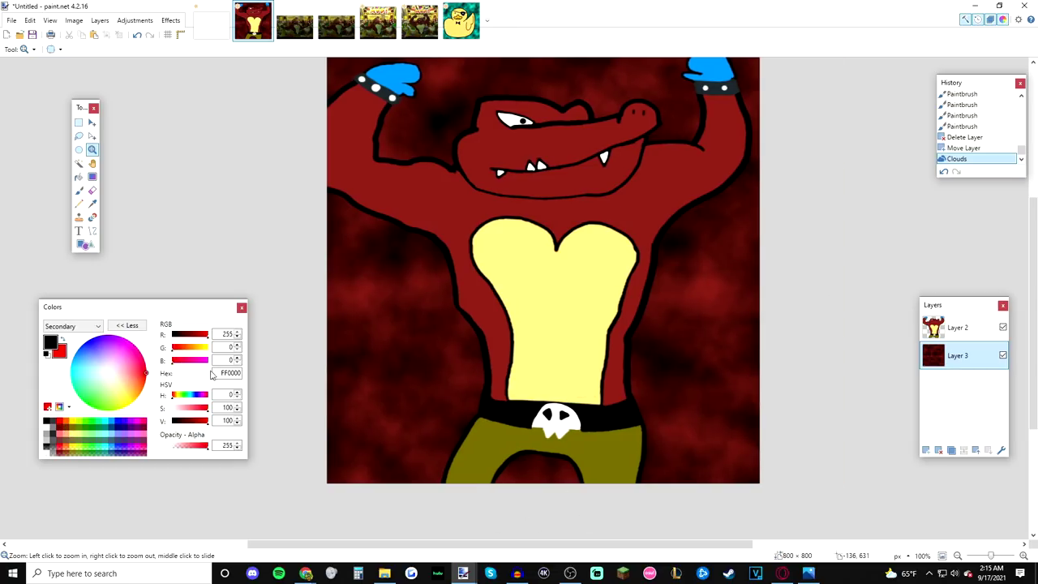
pyautogui.click(168, 20)
pyautogui.moveTo(194, 128)
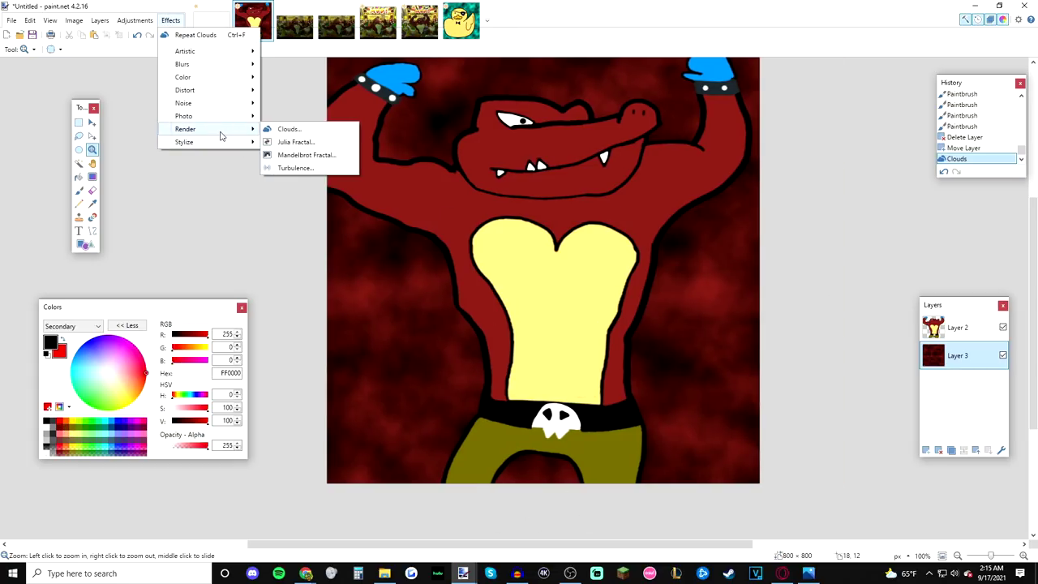
pyautogui.click(275, 131)
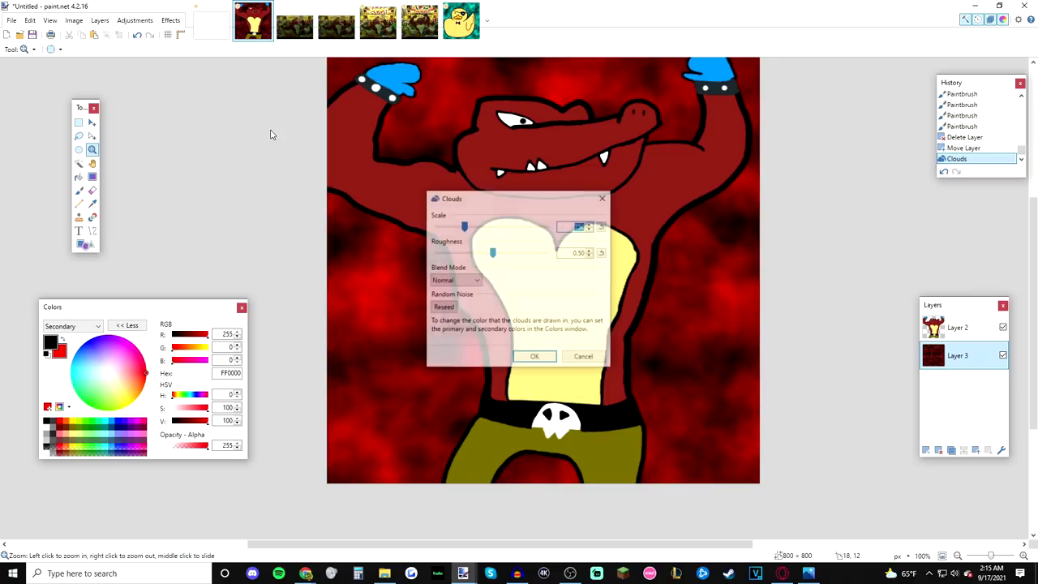
pyautogui.click(535, 358)
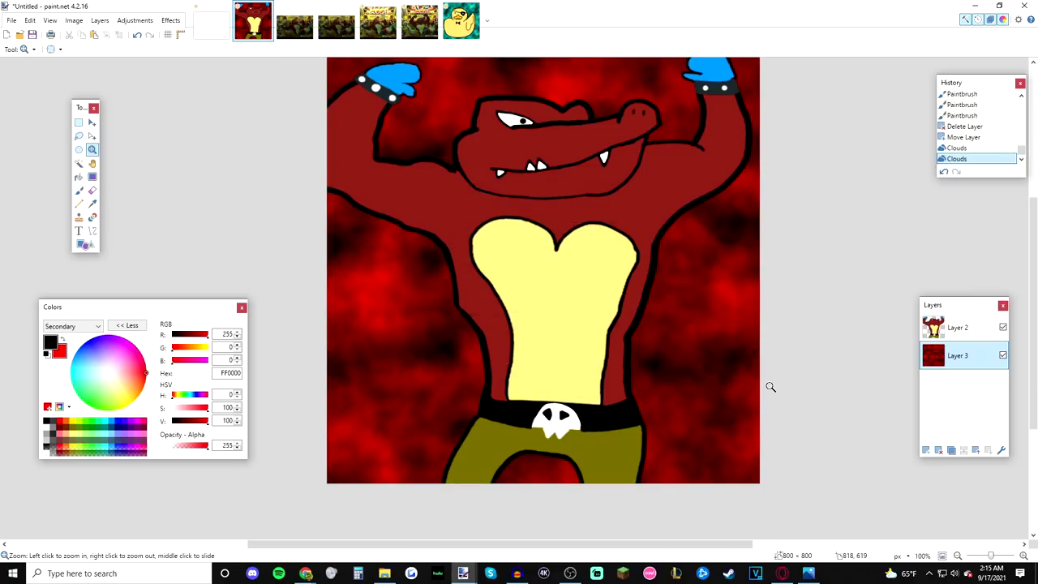
pyautogui.moveTo(771, 386); pyautogui.dragTo(745, 429)
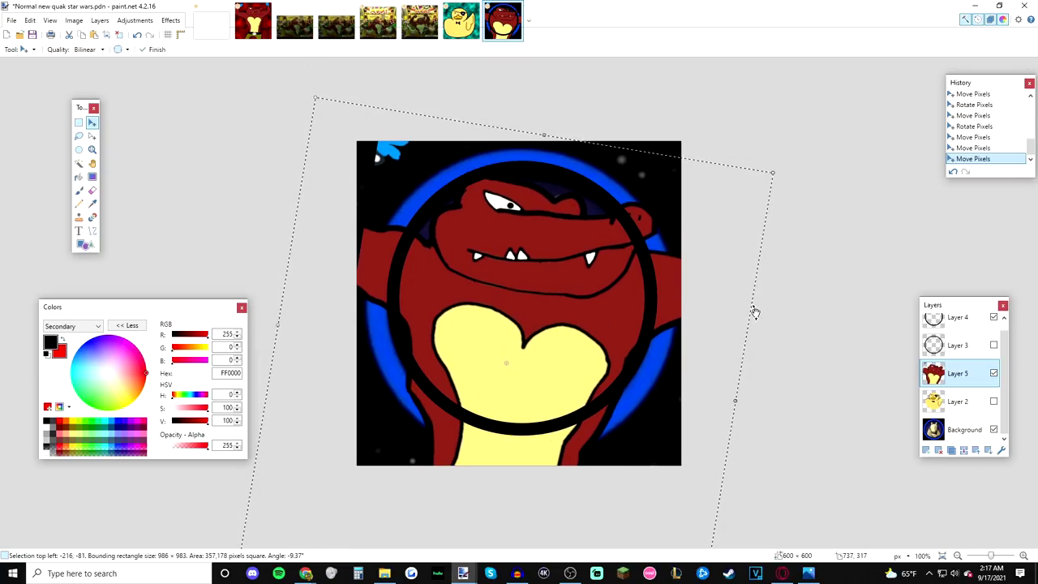
# Step: Rotate the crocodile on Layer 5 of the Star Wars template to an angle of 2.63° and move it up inside the ring
pyautogui.moveTo(755, 313)
pyautogui.mouseDown()
pyautogui.moveTo(763, 348)
pyautogui.moveTo(765, 301)
pyautogui.mouseUp()
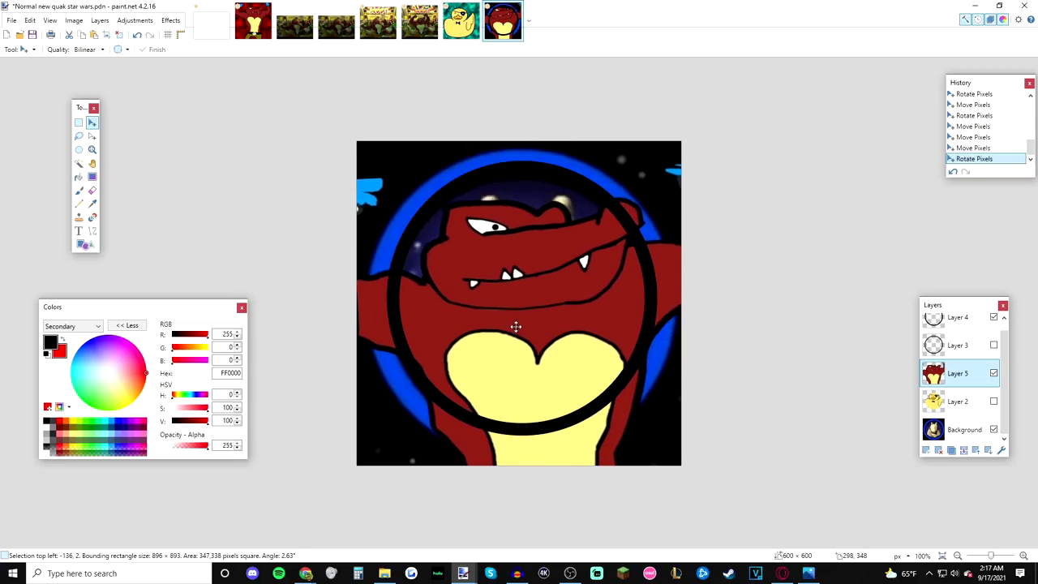
pyautogui.moveTo(516, 327); pyautogui.dragTo(510, 300)
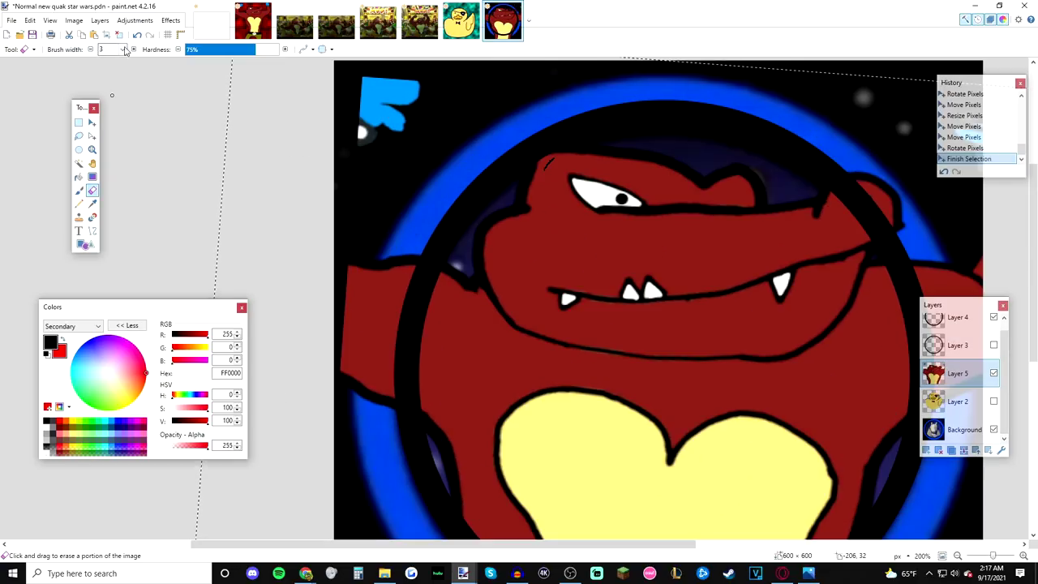
# Step: Set the Eraser's brush width to 45 pixels for working on the crocodile in Layer 5
pyautogui.click(122, 49)
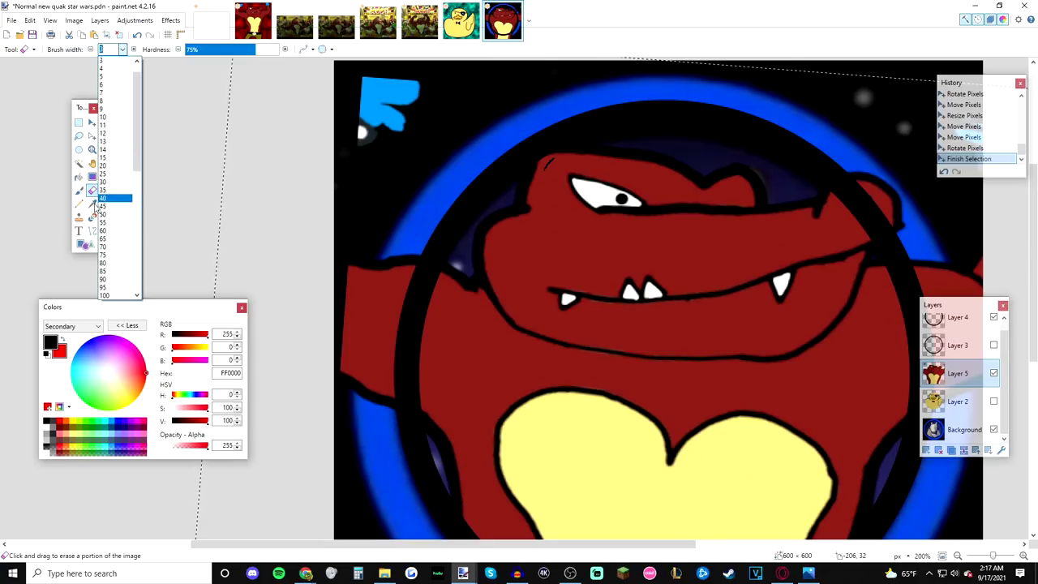
pyautogui.click(95, 206)
pyautogui.click(122, 50)
pyautogui.click(106, 206)
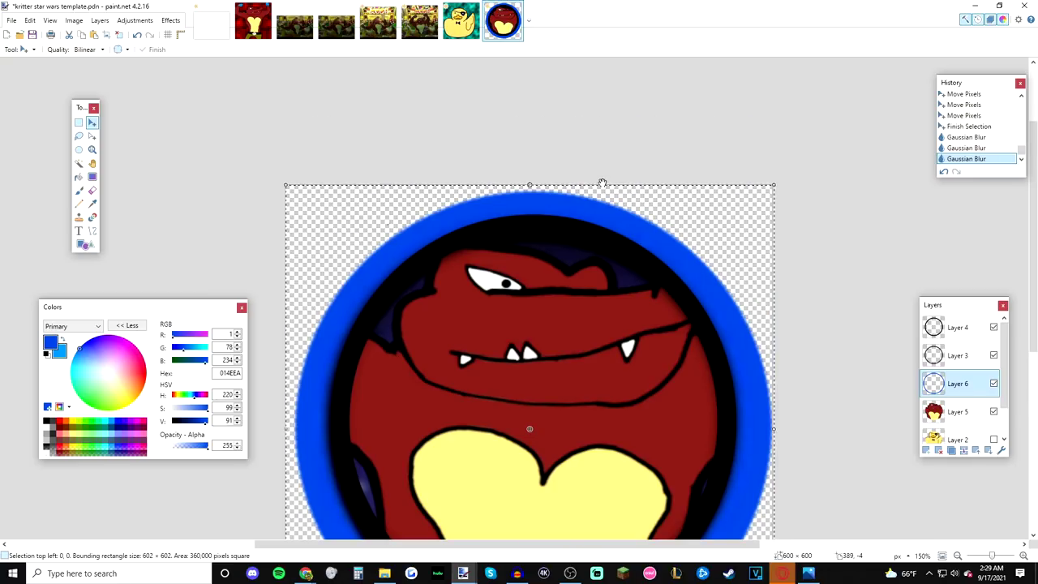
pyautogui.scroll(-4, 575, 162)
pyautogui.scroll(2, 545, 92)
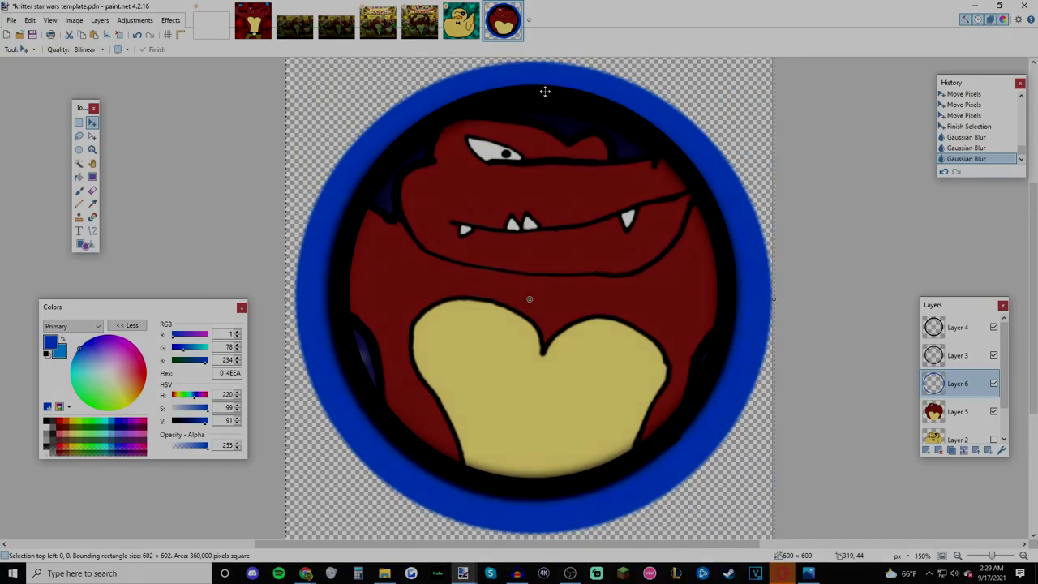